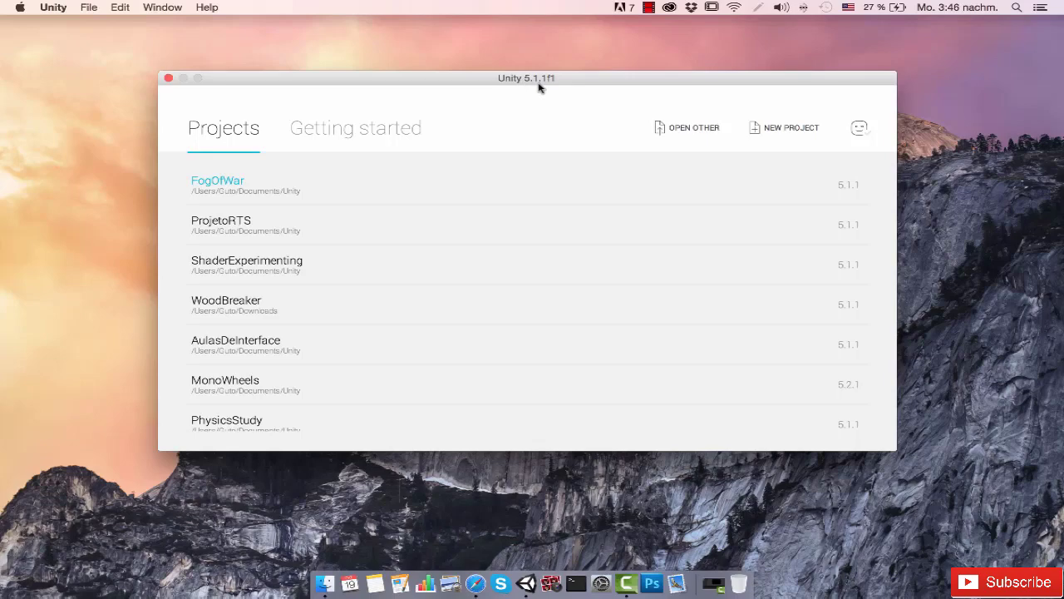
Start a new 2D project and name it WoodBreakerGame
click(785, 132)
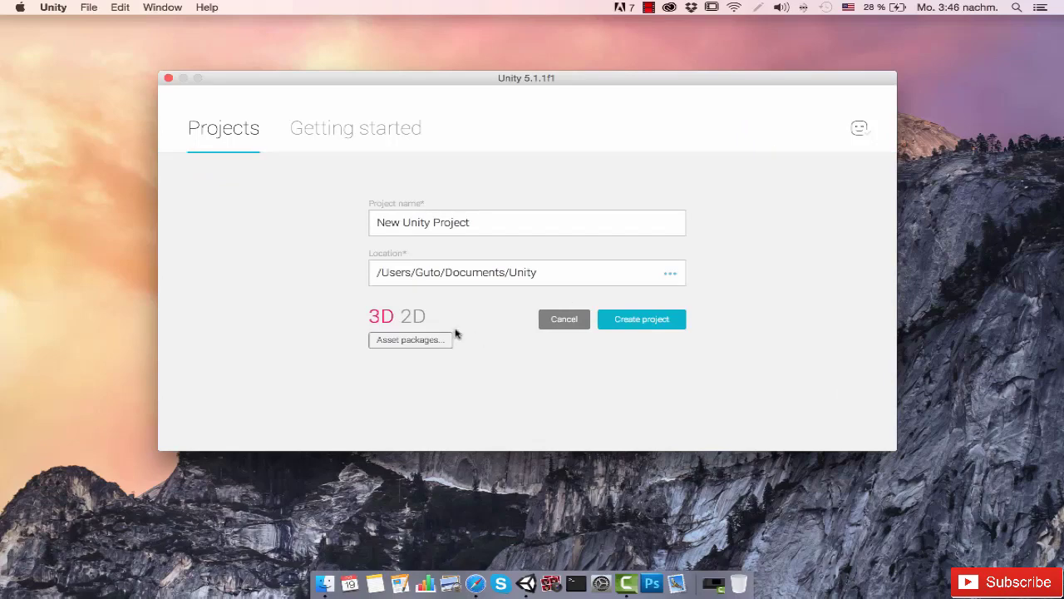
click(425, 320)
triple_click(403, 223)
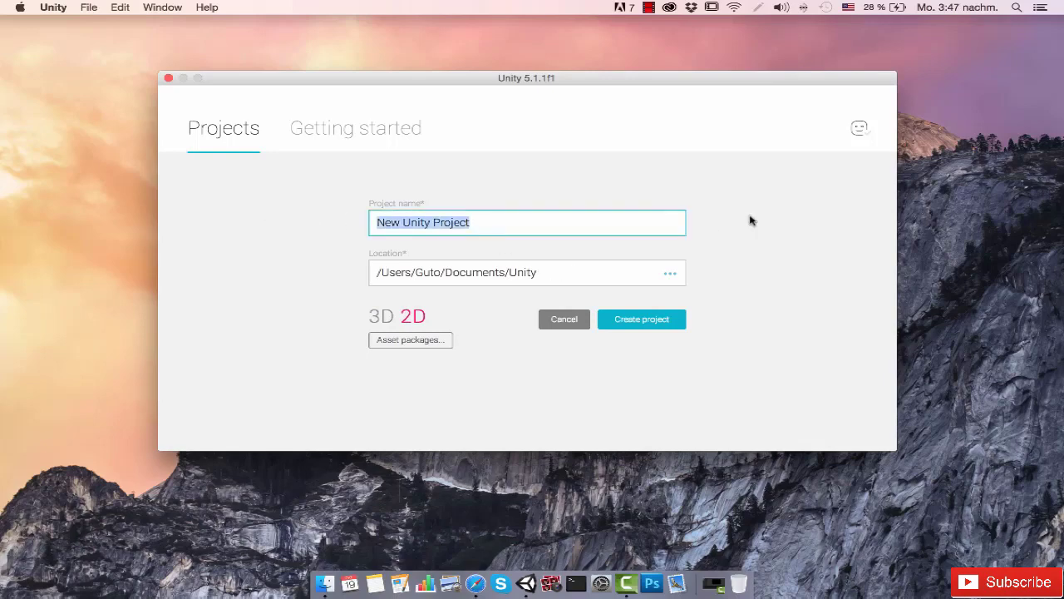
text(W)
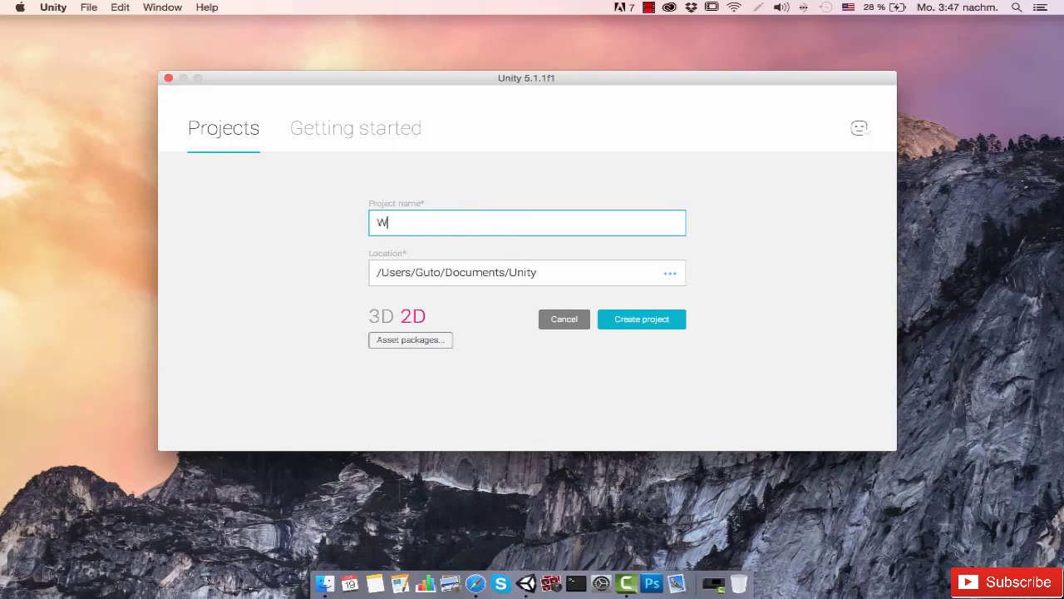
text(oodBreakerGame)
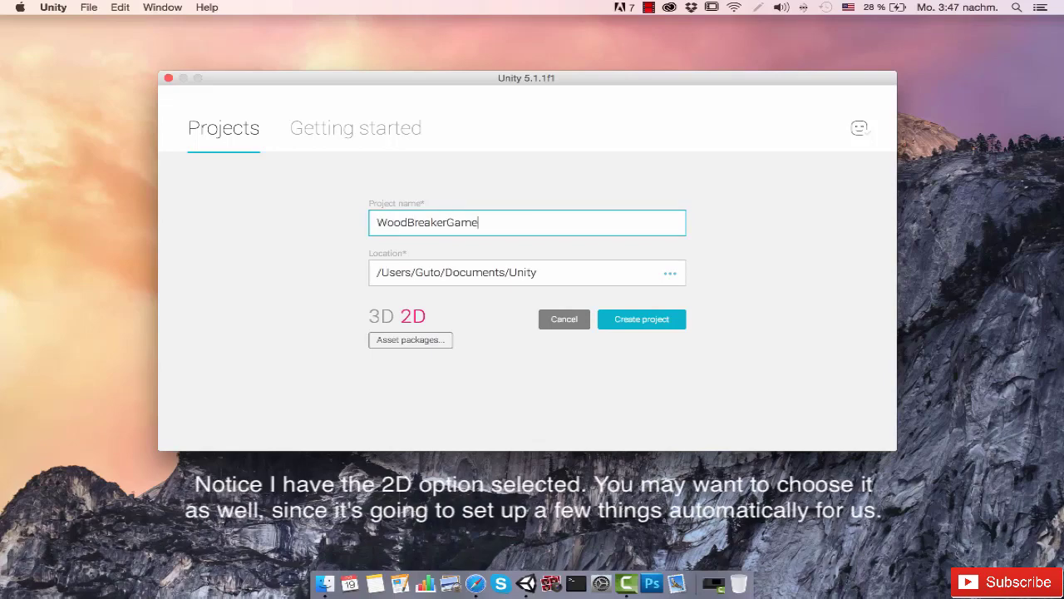
Create the WoodBreakerGame project and switch the bottom panel to the Project's Assets
click(641, 319)
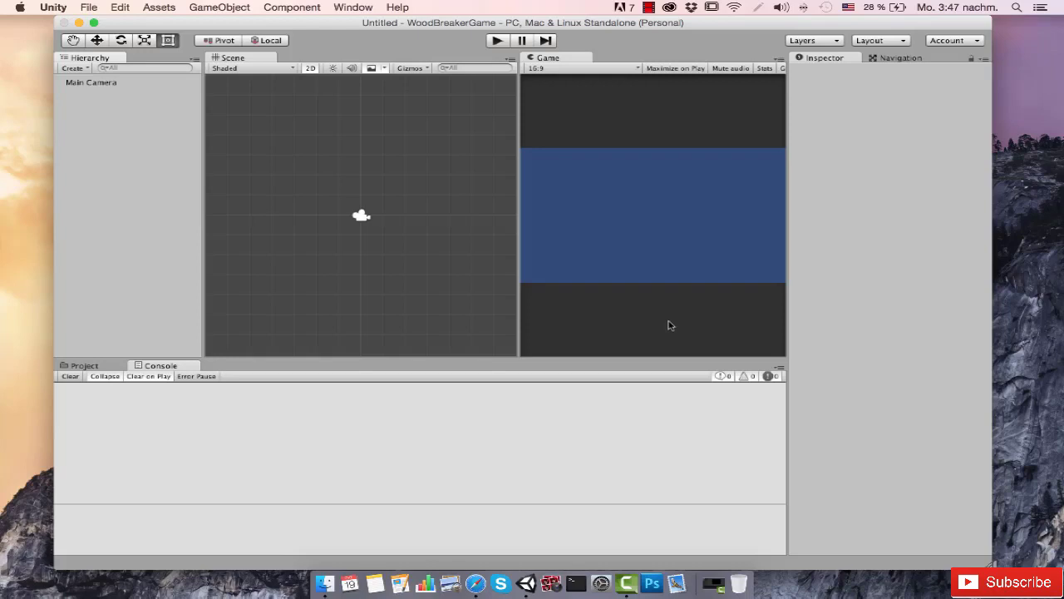
click(85, 366)
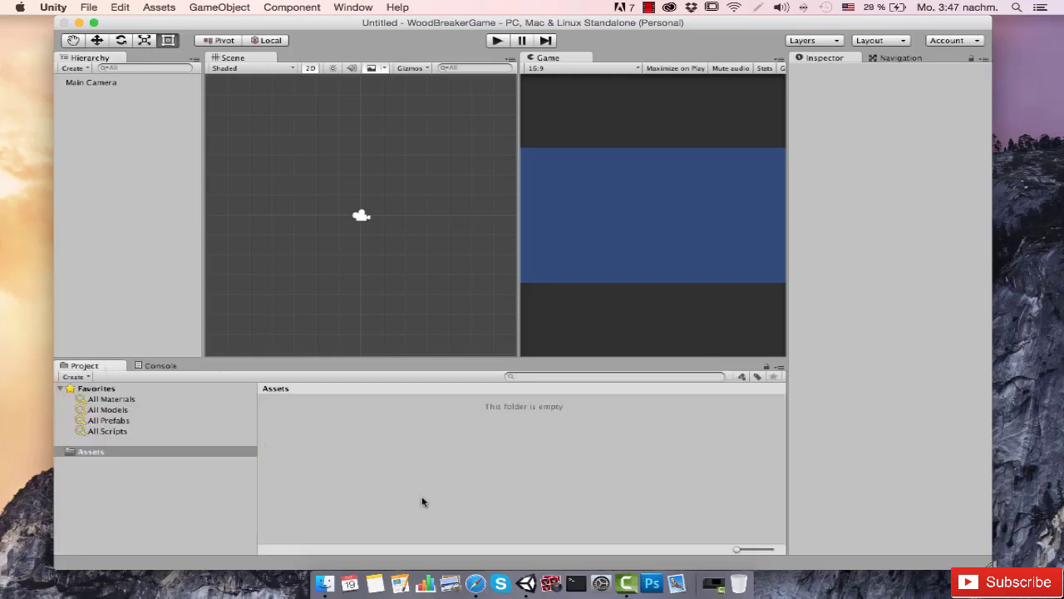
click(326, 580)
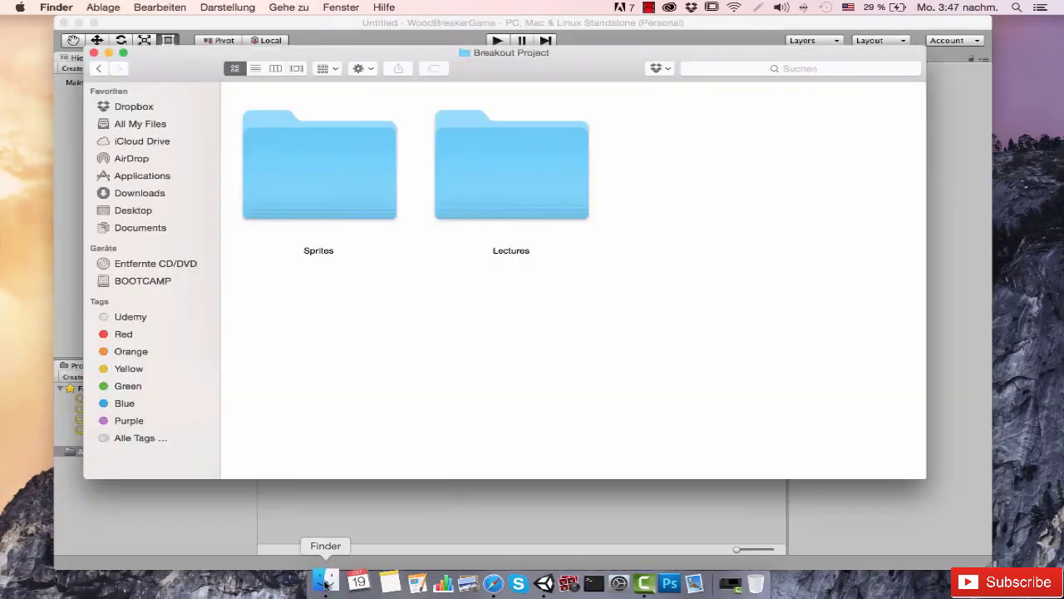
Browse the Game and UI sprite image folders inside Sprites in Finder
double_click(336, 197)
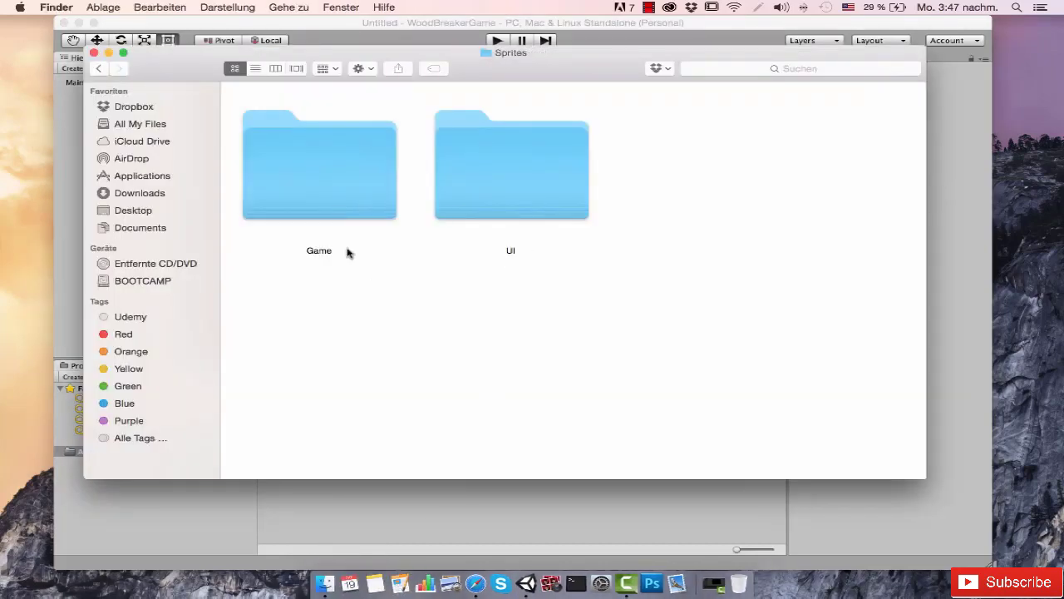
double_click(341, 201)
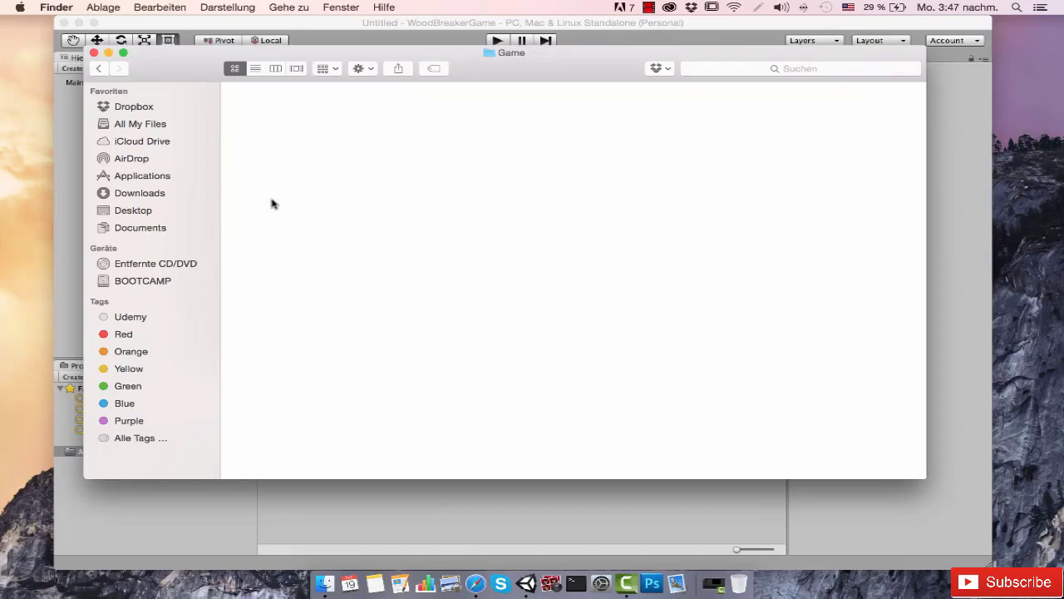
scroll(463, 297, down, 5)
scroll(463, 299, up, 5)
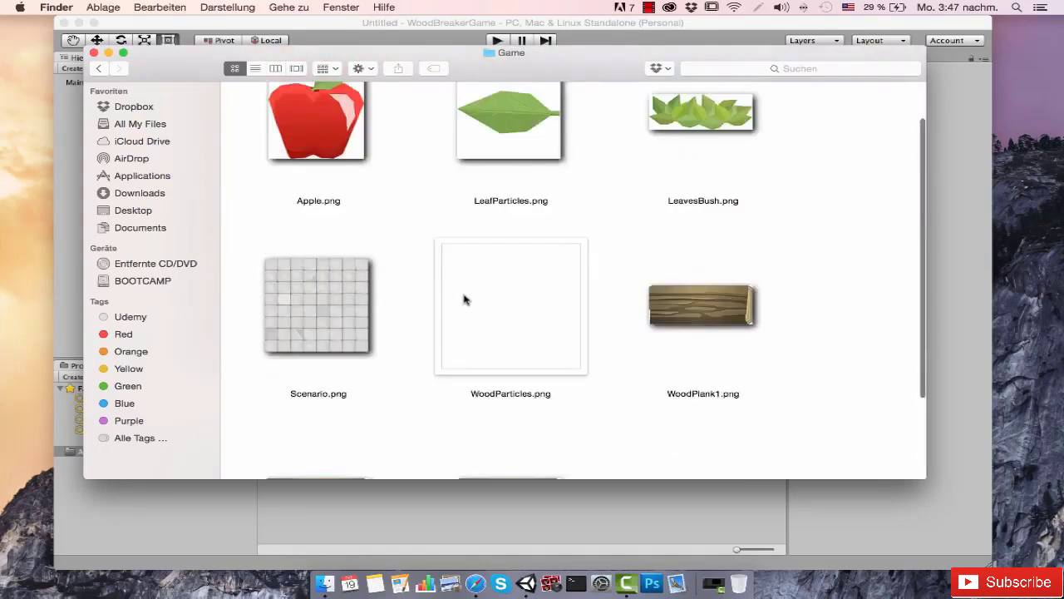
click(98, 68)
double_click(519, 205)
scroll(516, 299, up, 1)
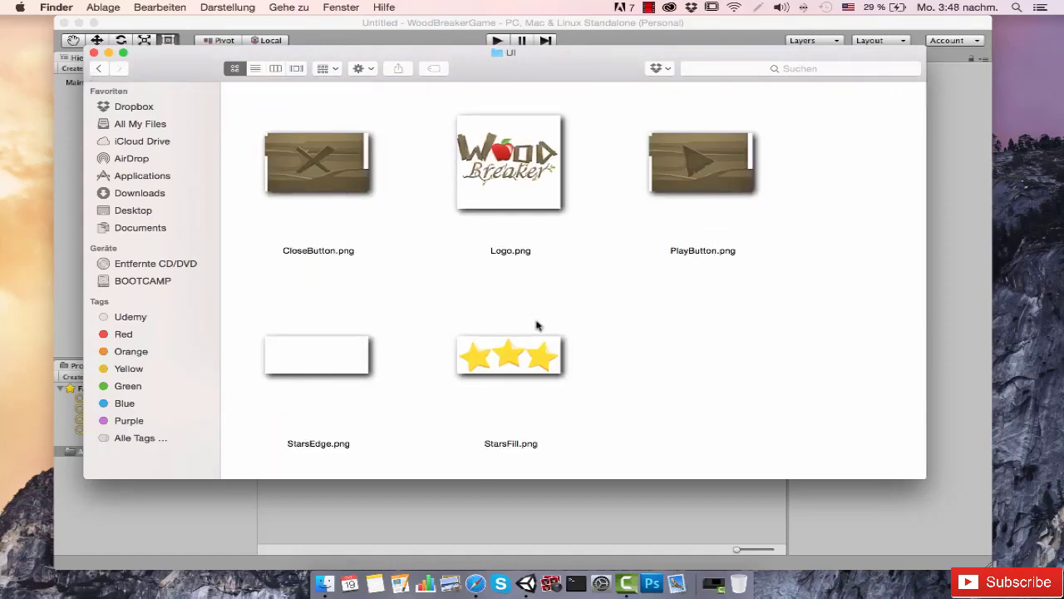
click(96, 68)
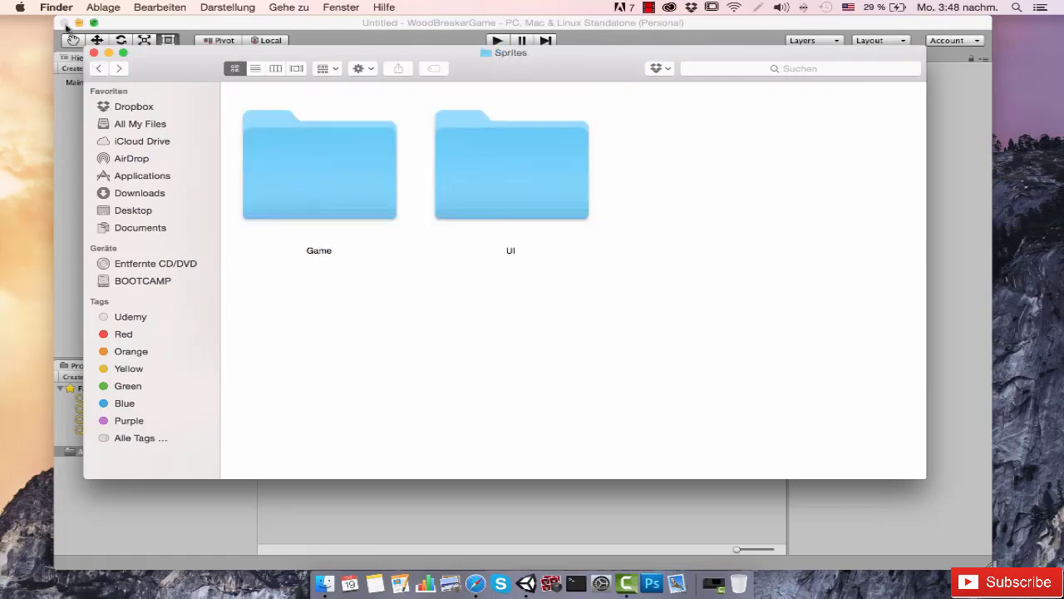
click(96, 68)
Drag the Sprites folder into Unity's Assets and close the Finder window
drag(326, 174, 525, 574)
drag(86, 35, 94, 55)
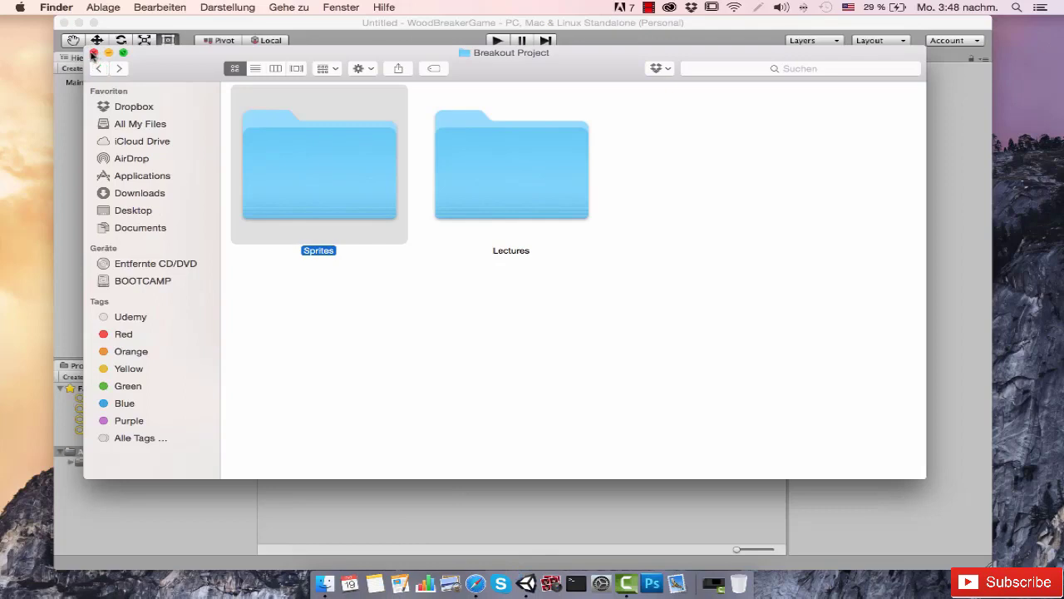
click(94, 52)
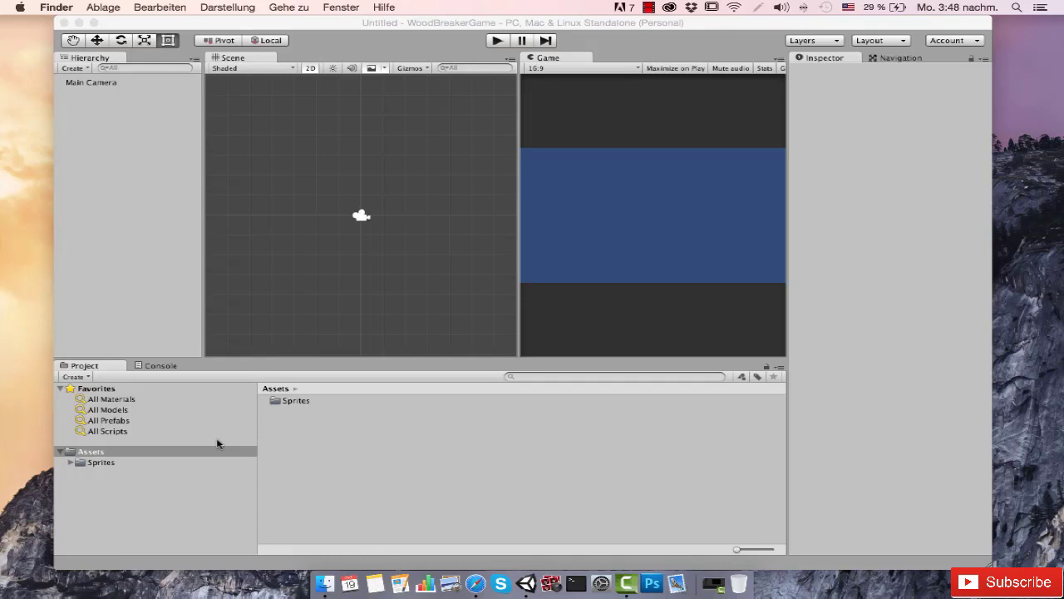
Confirm the Apple sprite's Texture Type is Sprite (2D and UI)
double_click(299, 404)
double_click(298, 404)
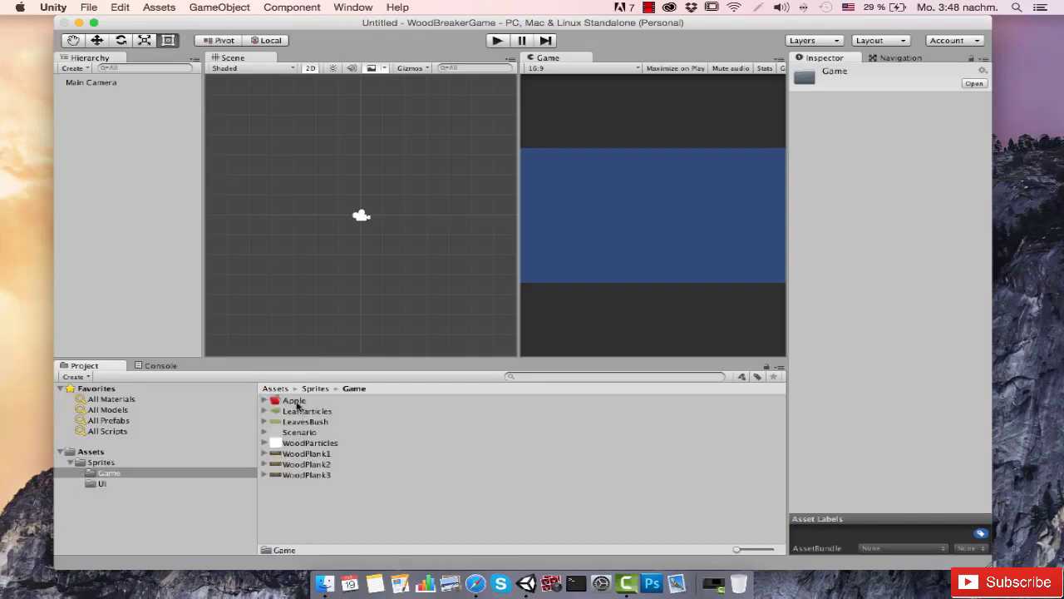
click(298, 404)
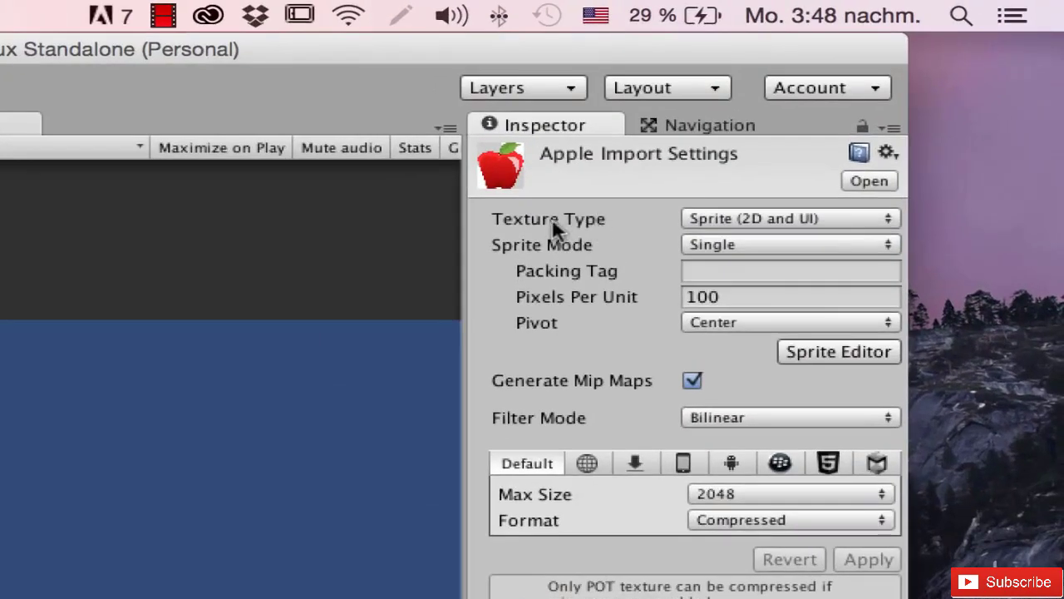
click(772, 221)
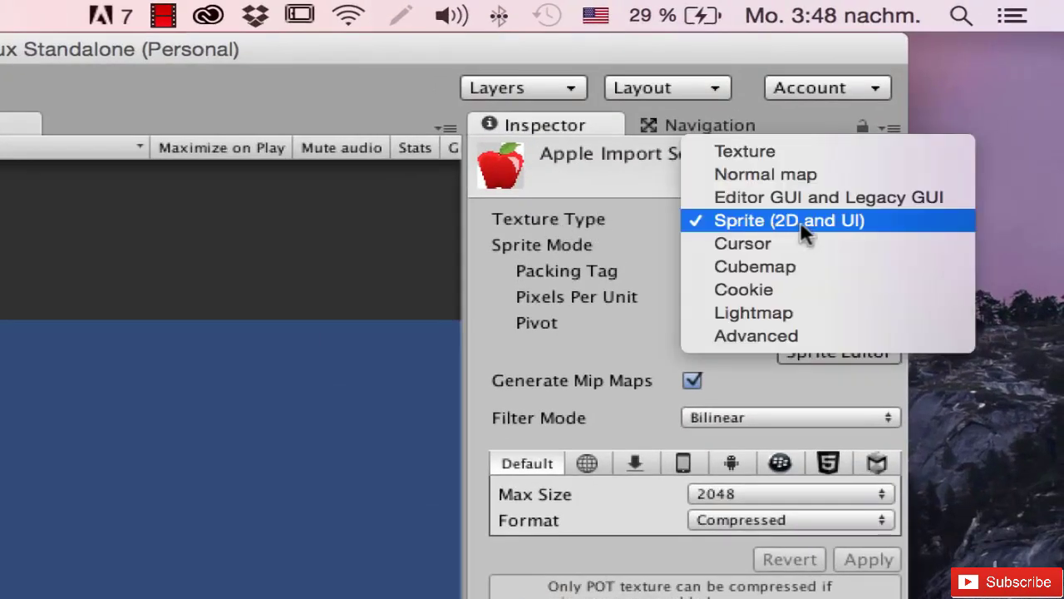
click(690, 221)
click(740, 219)
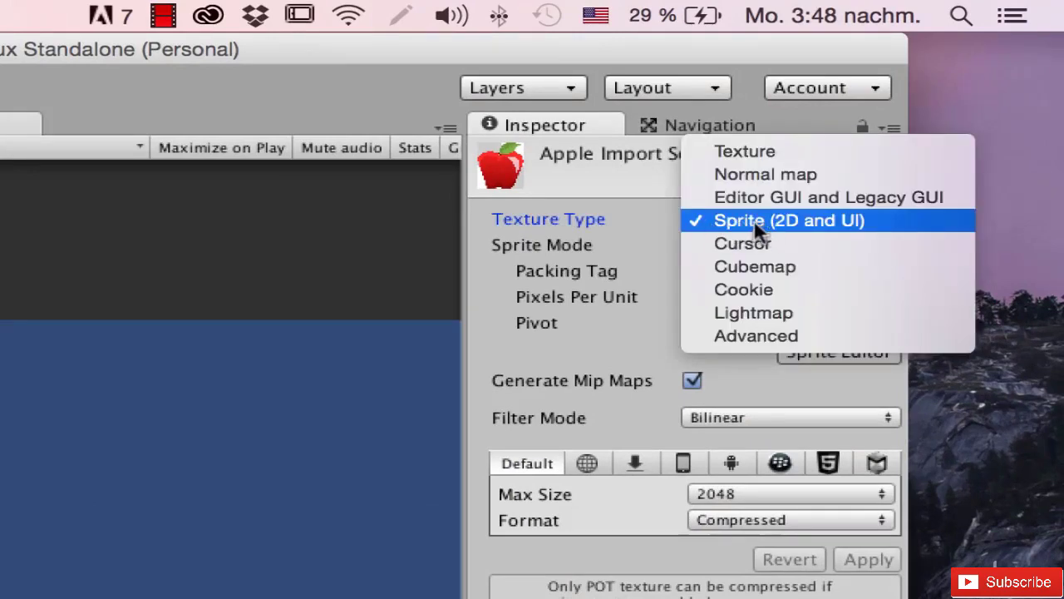
click(816, 588)
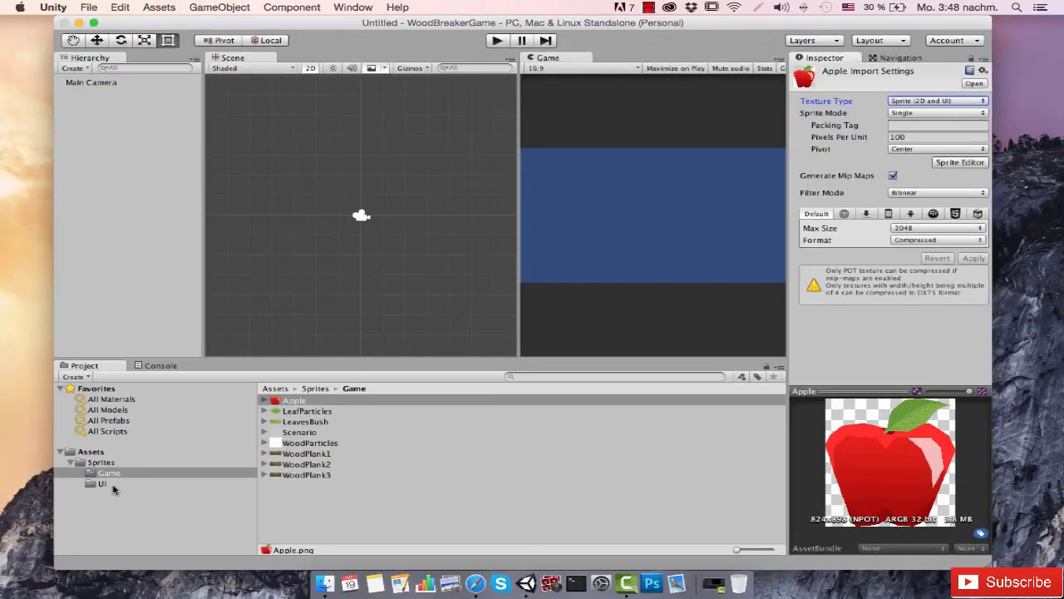
Inspect the CloseButton sprite's import settings in the UI folder, then return to Game sprites
click(102, 484)
click(359, 401)
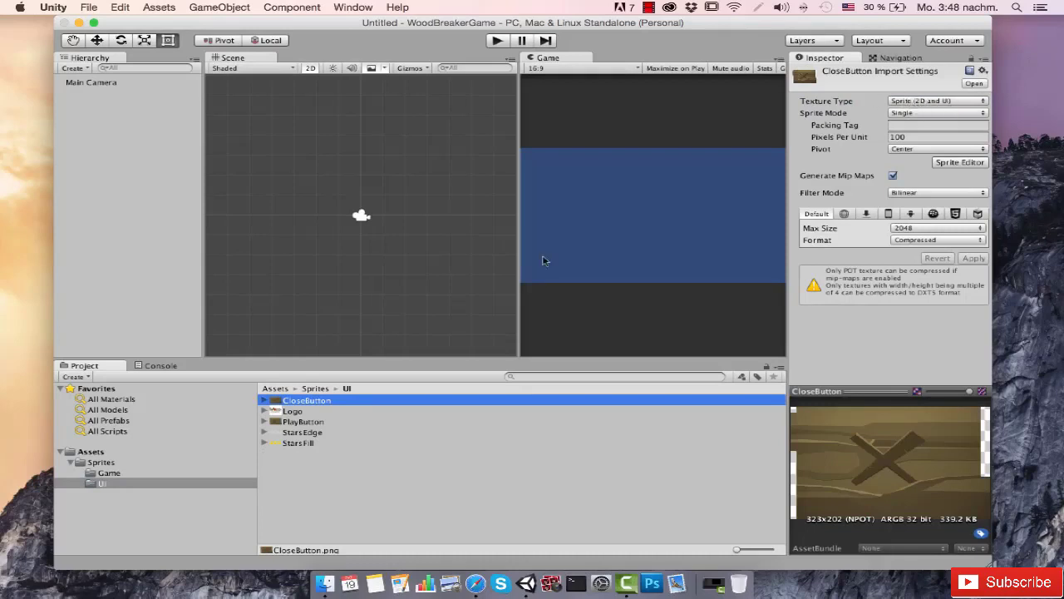
click(139, 473)
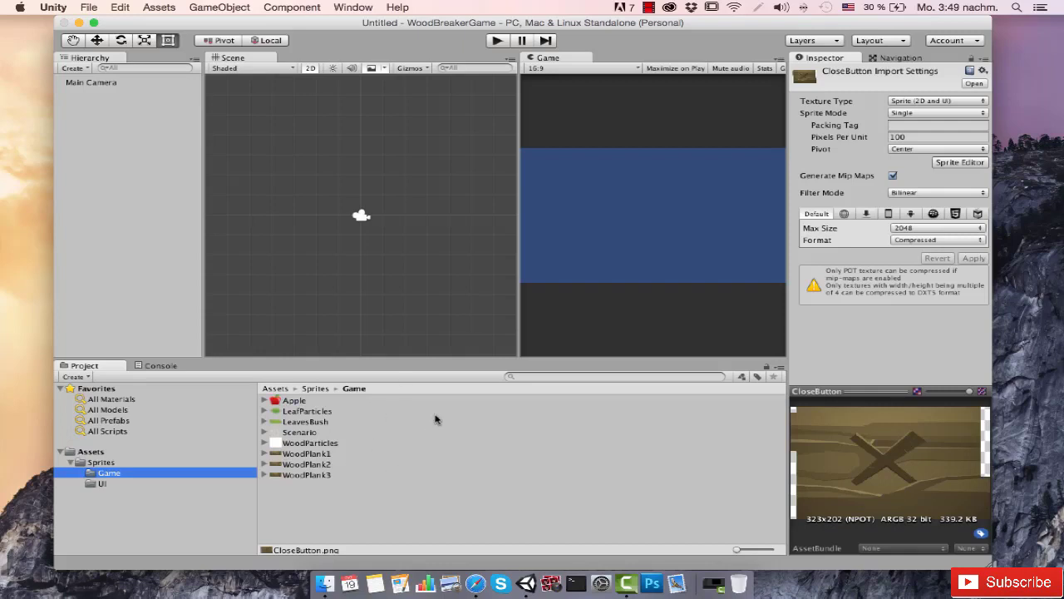
scroll(337, 230, up, 2)
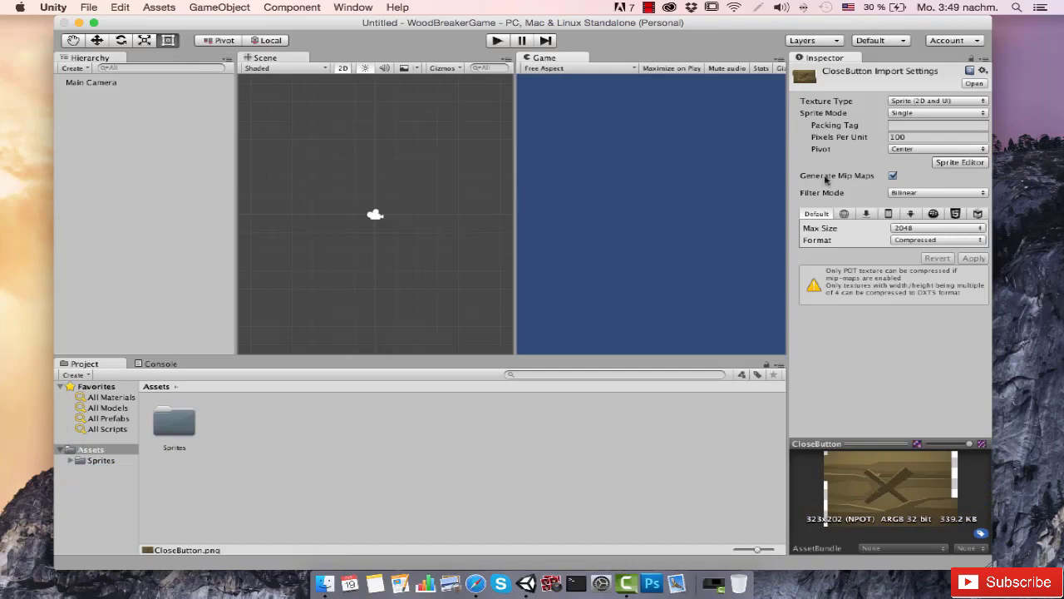
Switch to the Default layout and dock the Game view right of the Scene view
click(878, 43)
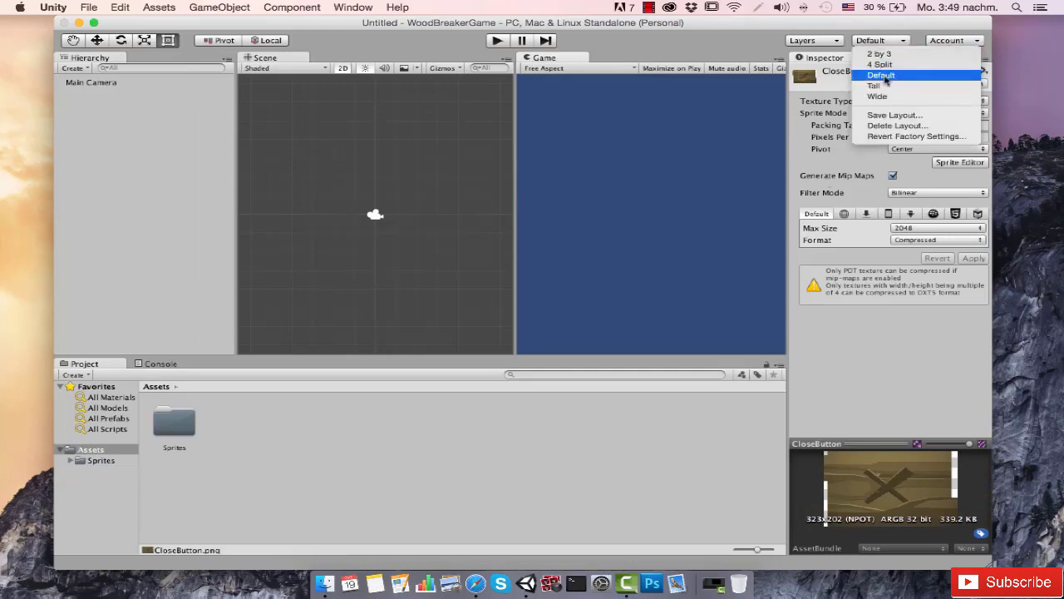
click(888, 76)
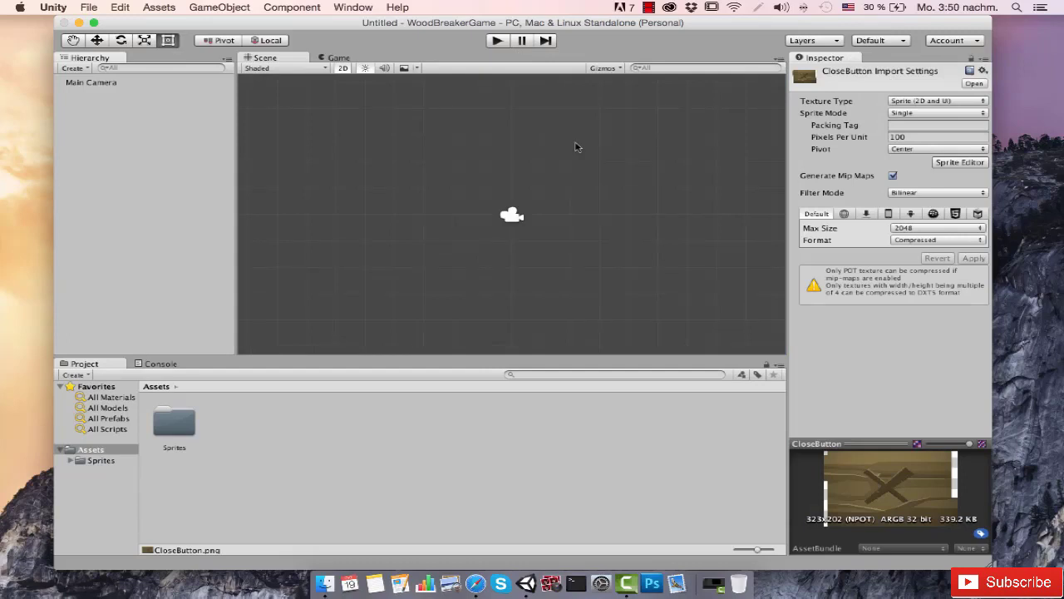
drag(331, 60, 368, 102)
drag(331, 70, 715, 216)
Resize the panels so the Scene and Game views have roughly equal widths
drag(638, 213, 552, 215)
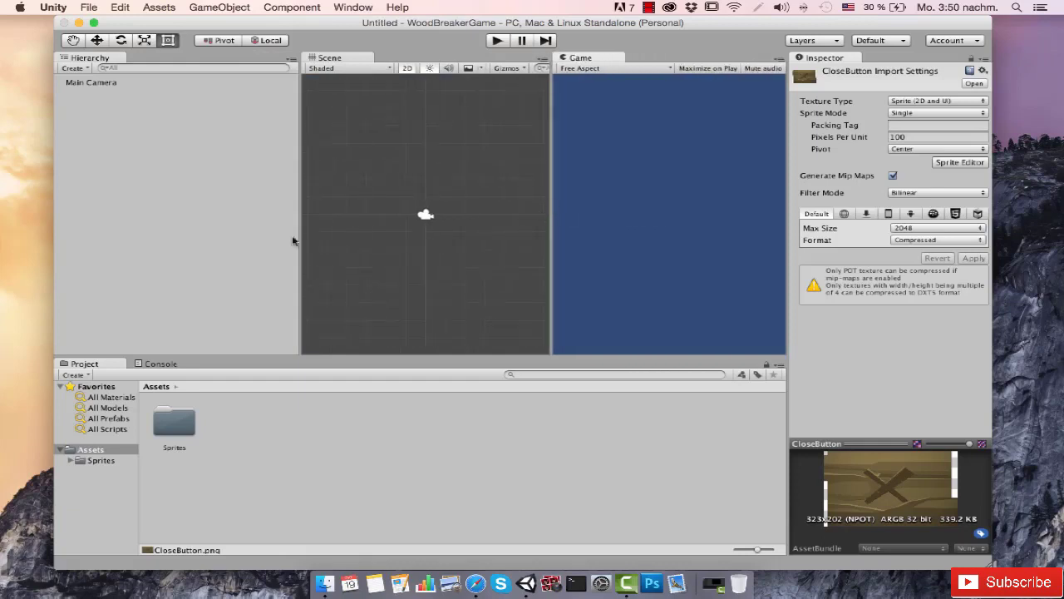
drag(294, 239, 204, 239)
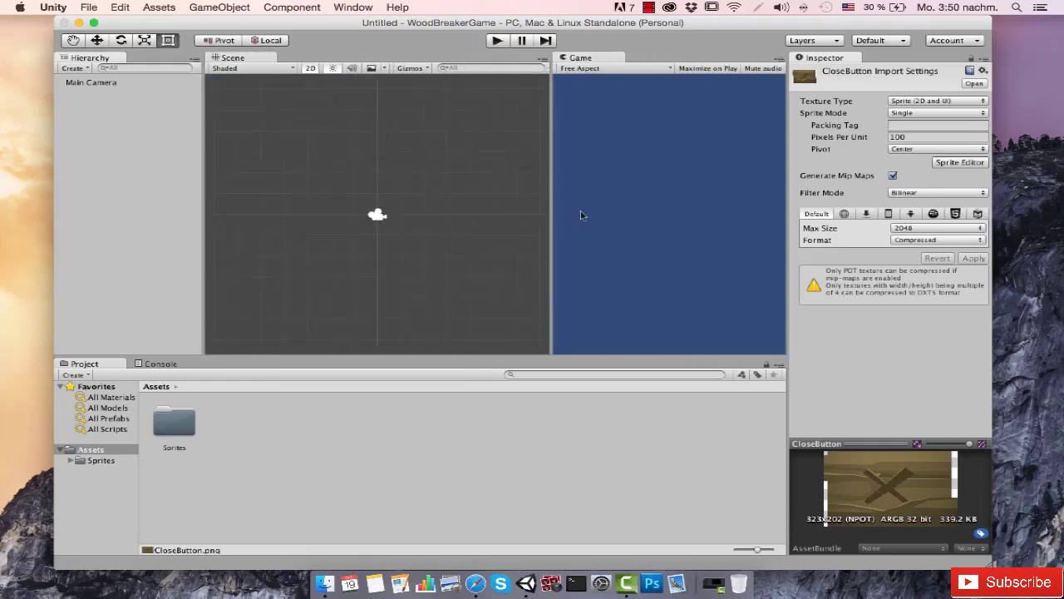
drag(550, 217, 511, 220)
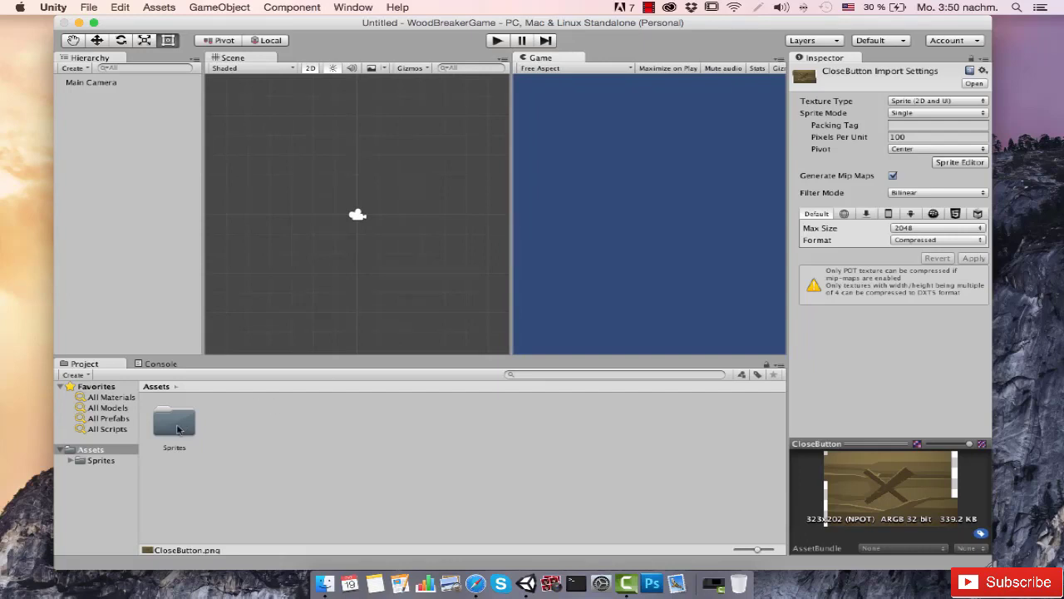
Open Sprites > Game and view the Apple, LeavesBush and WoodPlank1 import settings
click(113, 462)
double_click(171, 428)
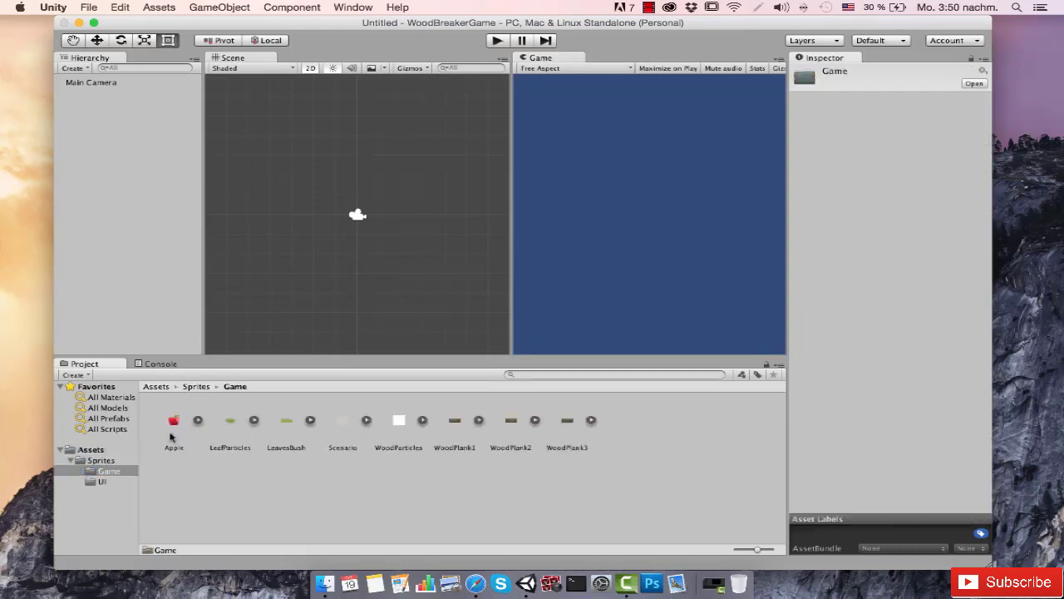
click(466, 422)
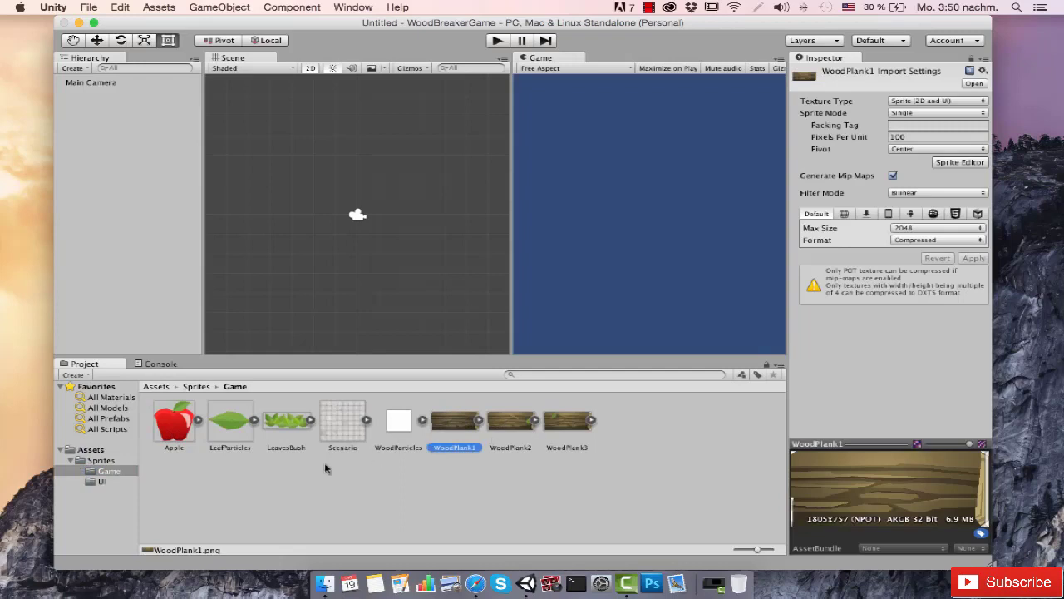
click(173, 438)
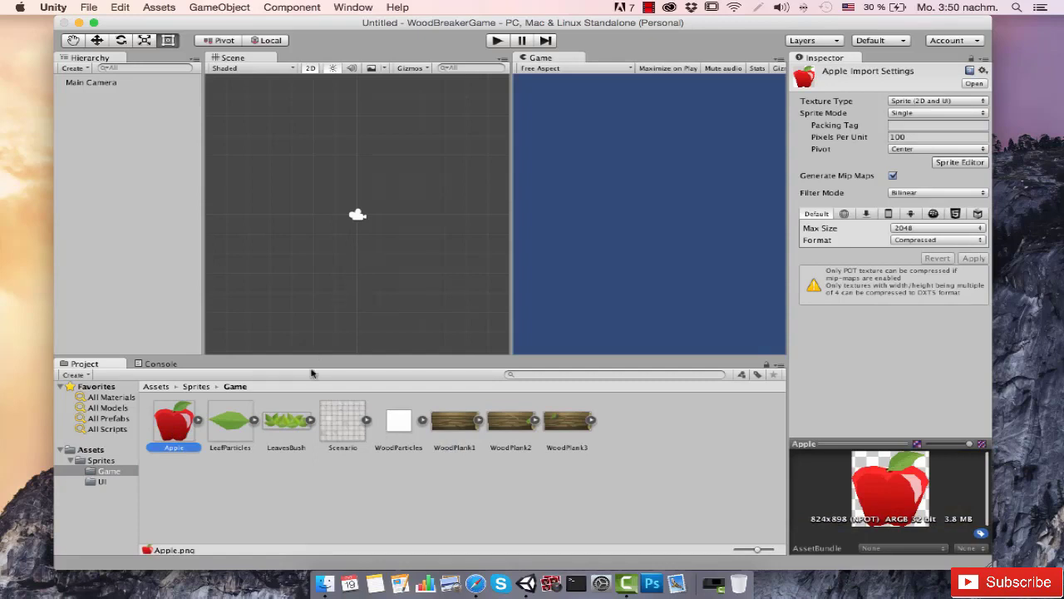
click(295, 409)
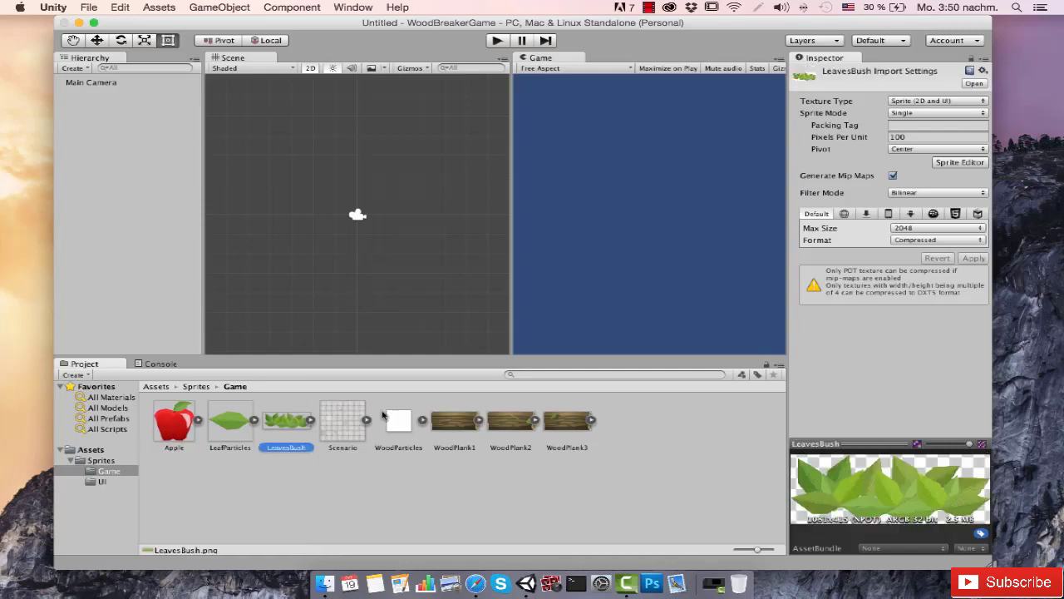
click(446, 422)
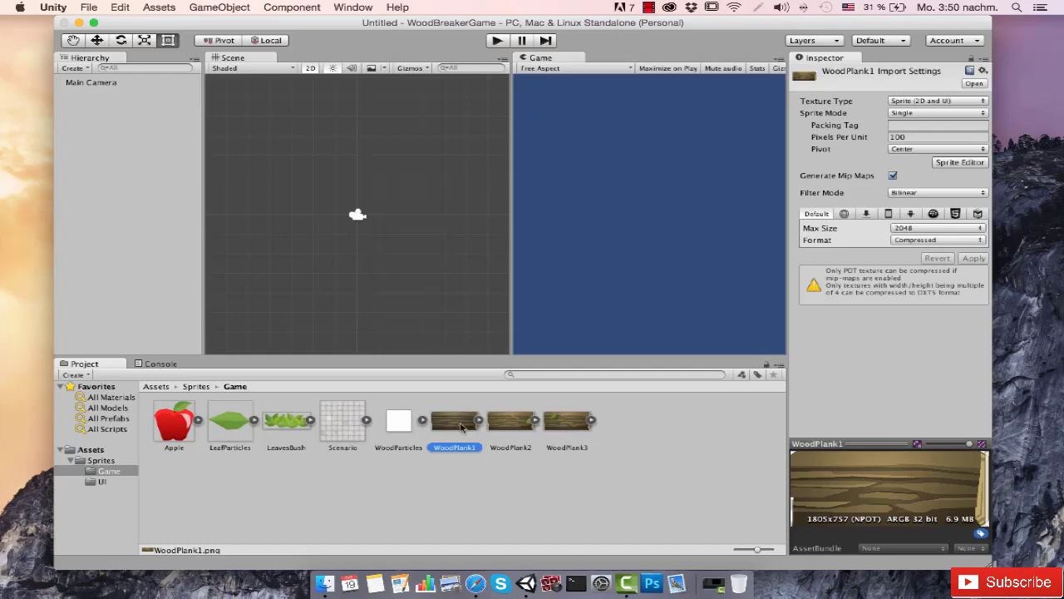
Drag the WoodPlank1 sprite into the scene and shrink it roughly with the Scale tool
drag(450, 426, 363, 211)
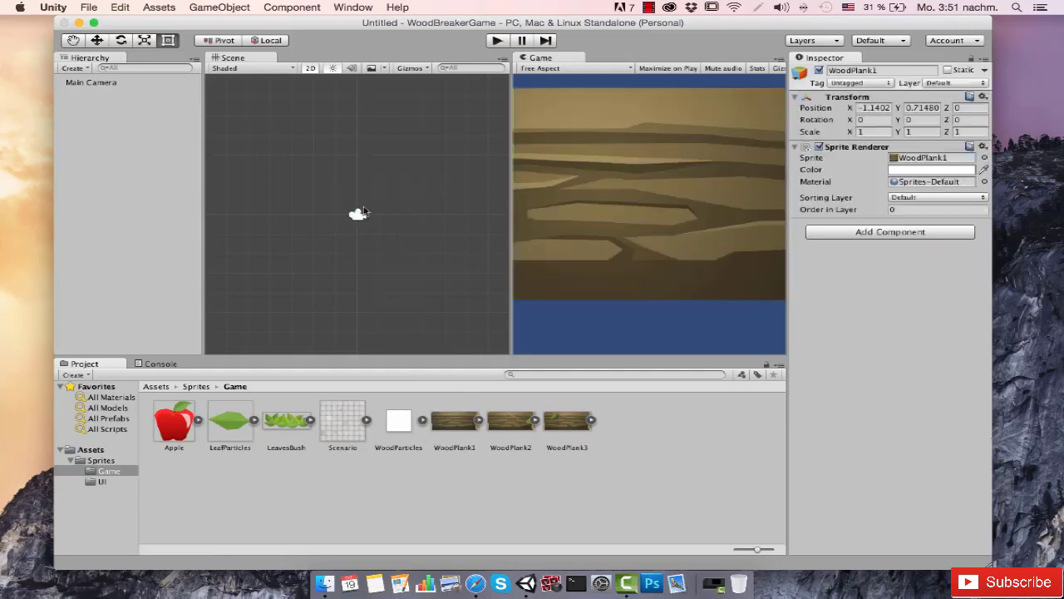
scroll(380, 218, down, 5)
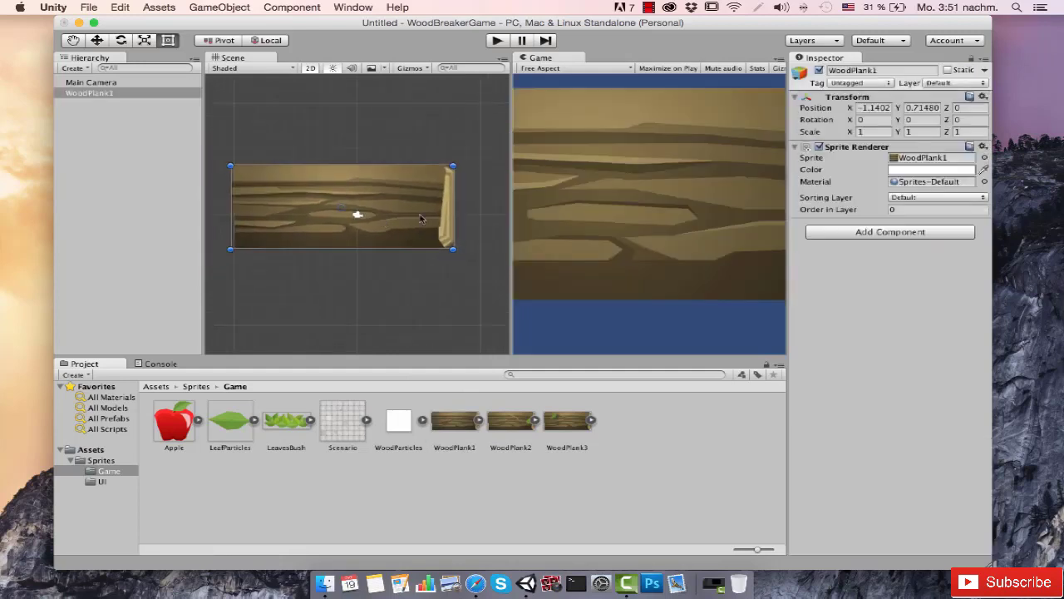
click(147, 40)
drag(342, 206, 370, 324)
Set the plank's Transform Scale to 0.1 on X, Y and Z
click(880, 133)
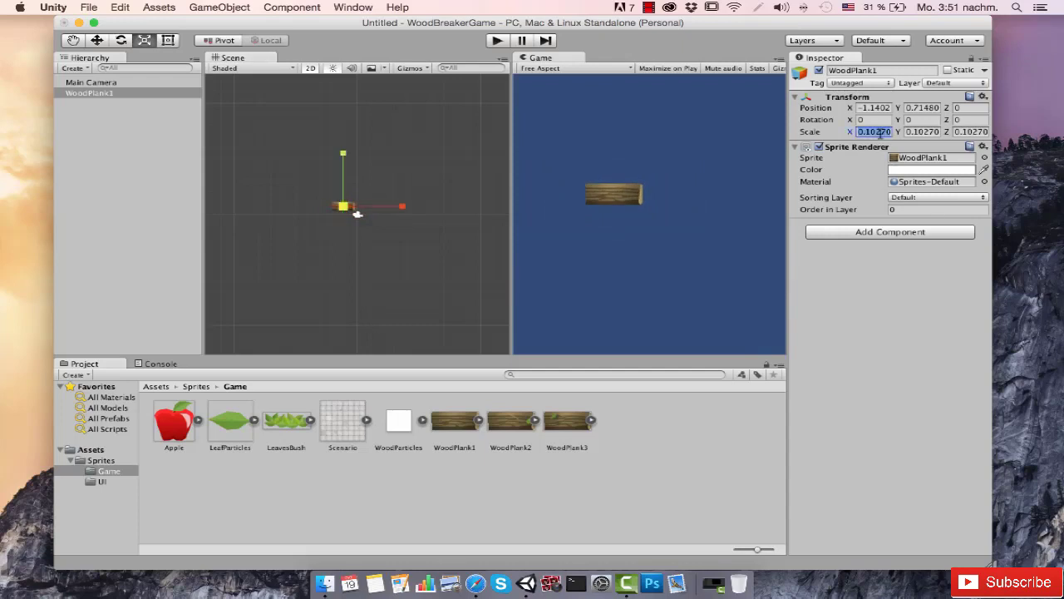
text(0.1)
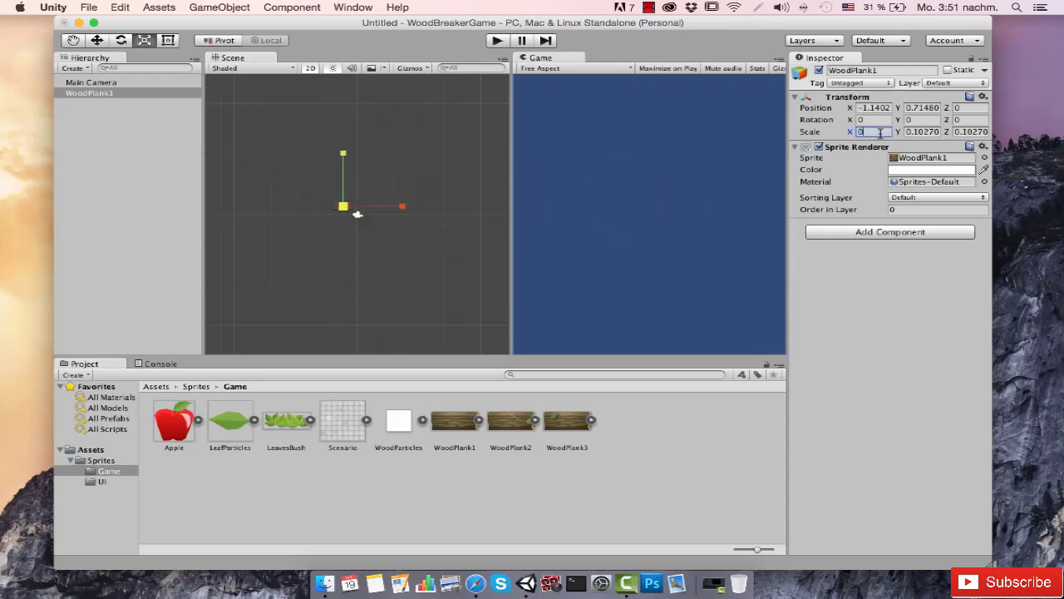
click(923, 130)
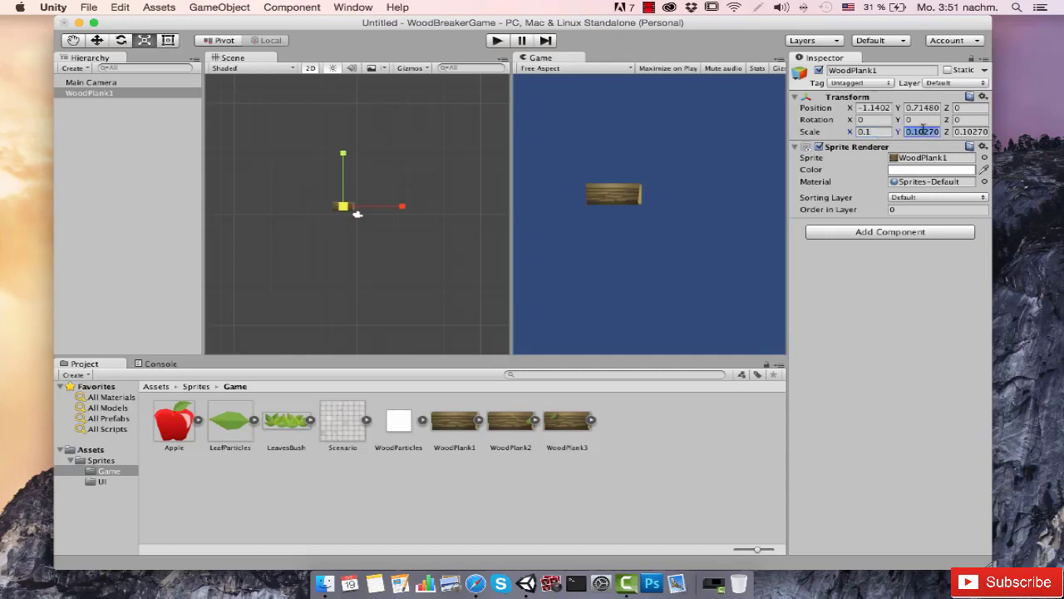
text(0.1)
click(967, 131)
text(0.1)
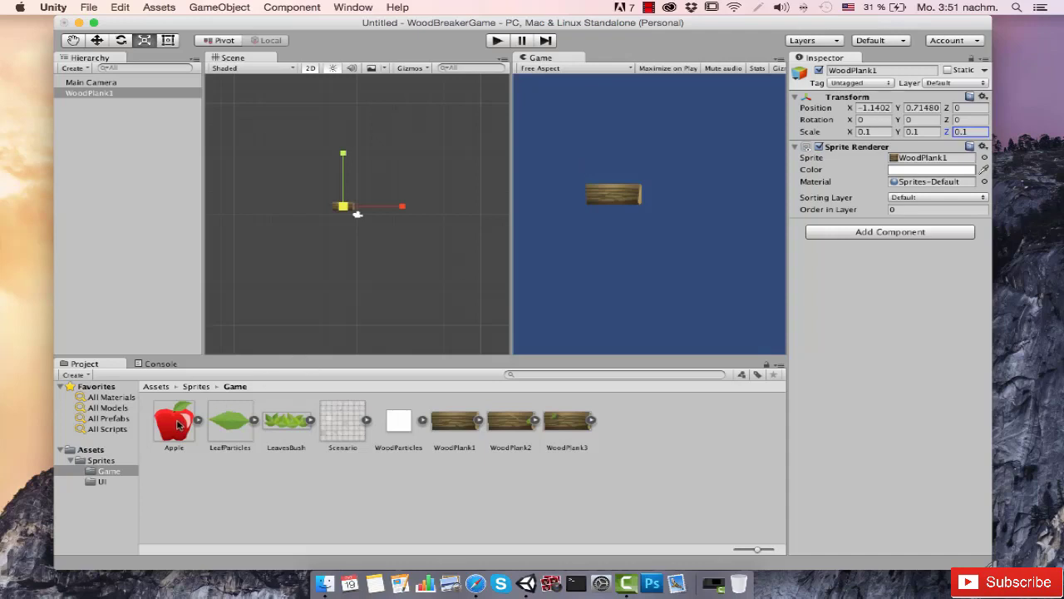
scroll(331, 225, up, 3)
scroll(334, 226, up, 2)
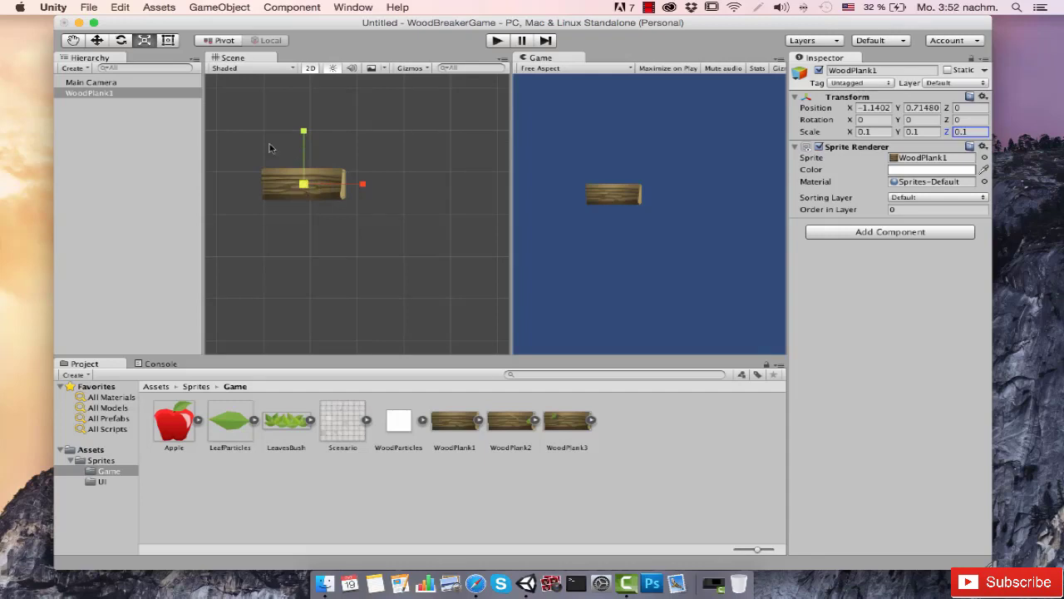
Add a Box Collider 2D to WoodPlank1 from Component > Physics 2D
click(296, 10)
mouse_move(341, 74)
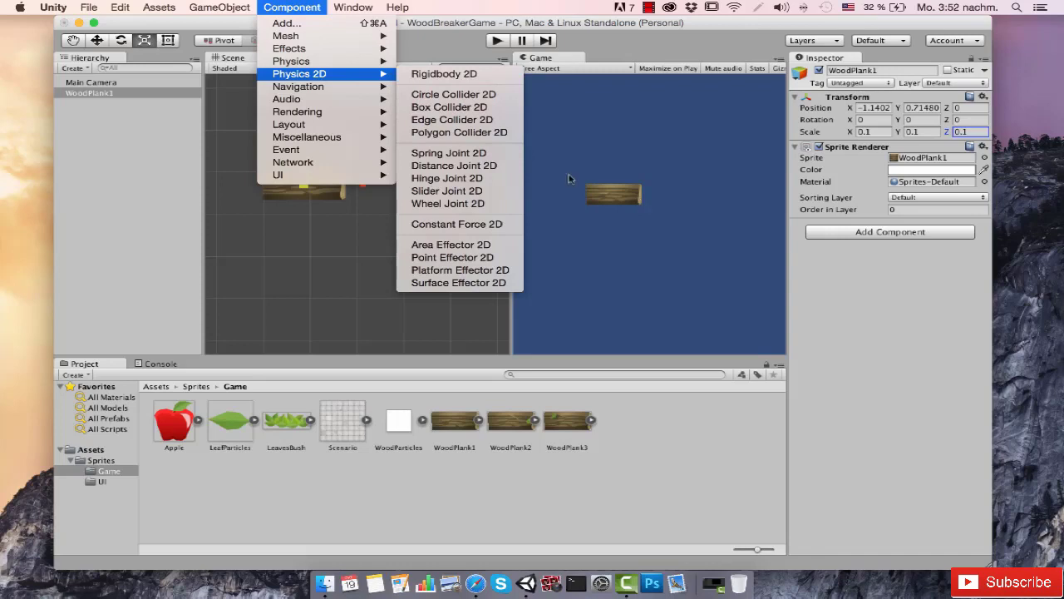
click(475, 111)
scroll(297, 217, up, 2)
scroll(297, 217, down, 2)
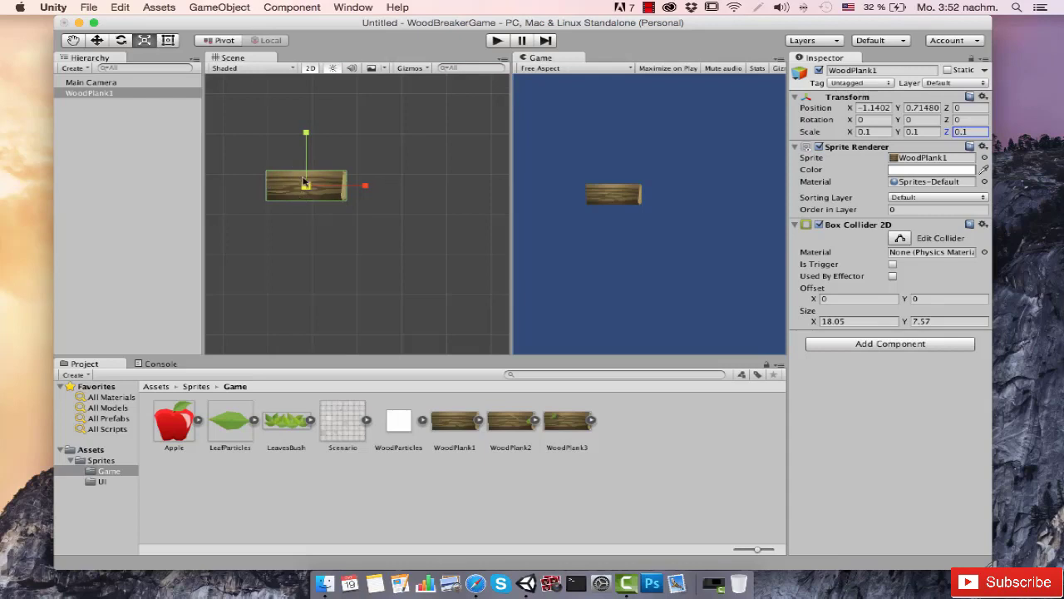
Create a new folder named Prefabs inside Assets
click(92, 450)
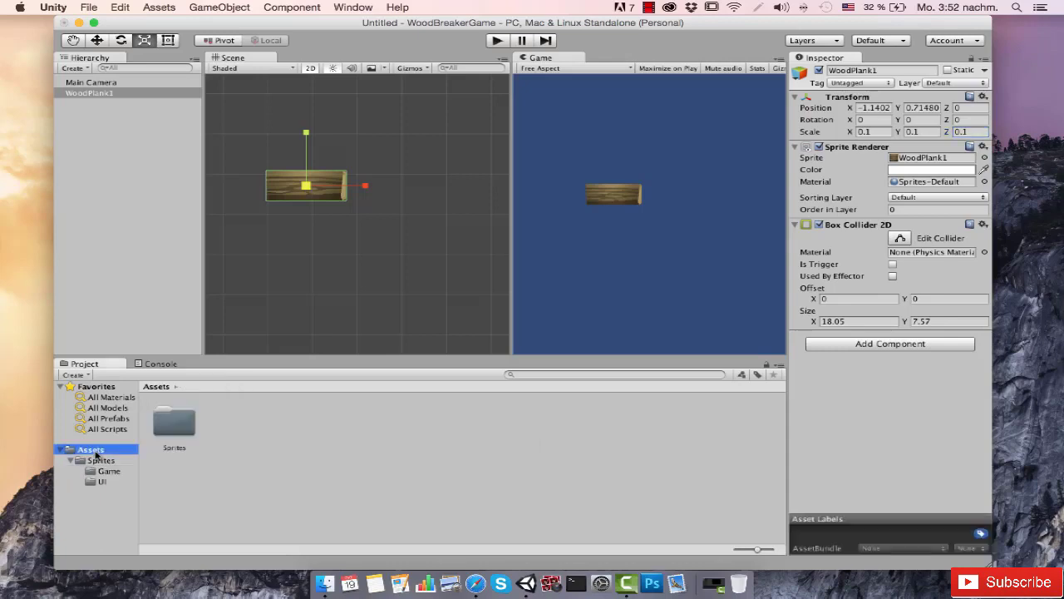
right_click(320, 450)
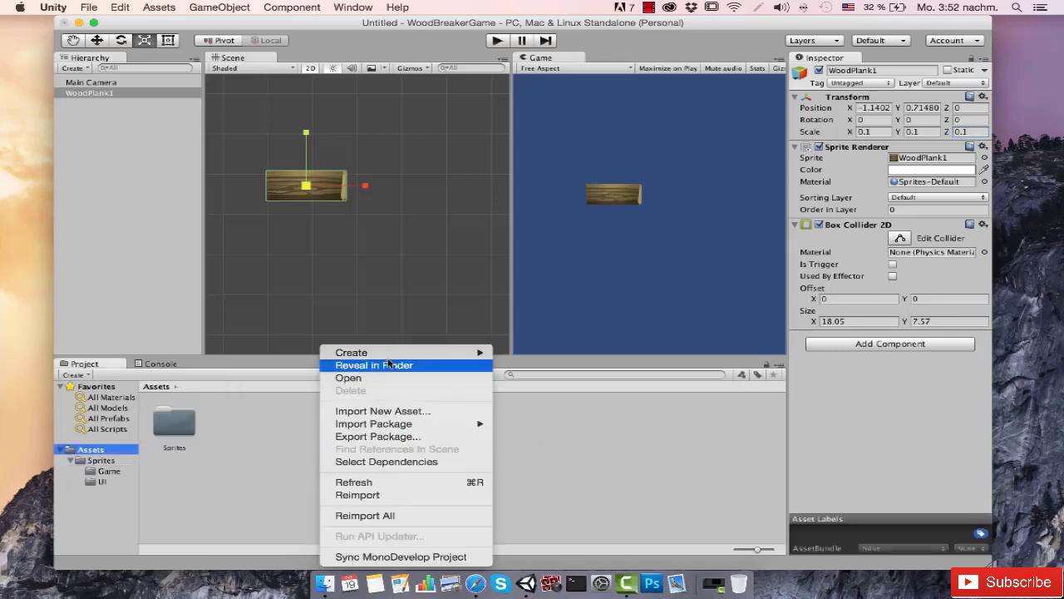
mouse_move(403, 356)
click(524, 241)
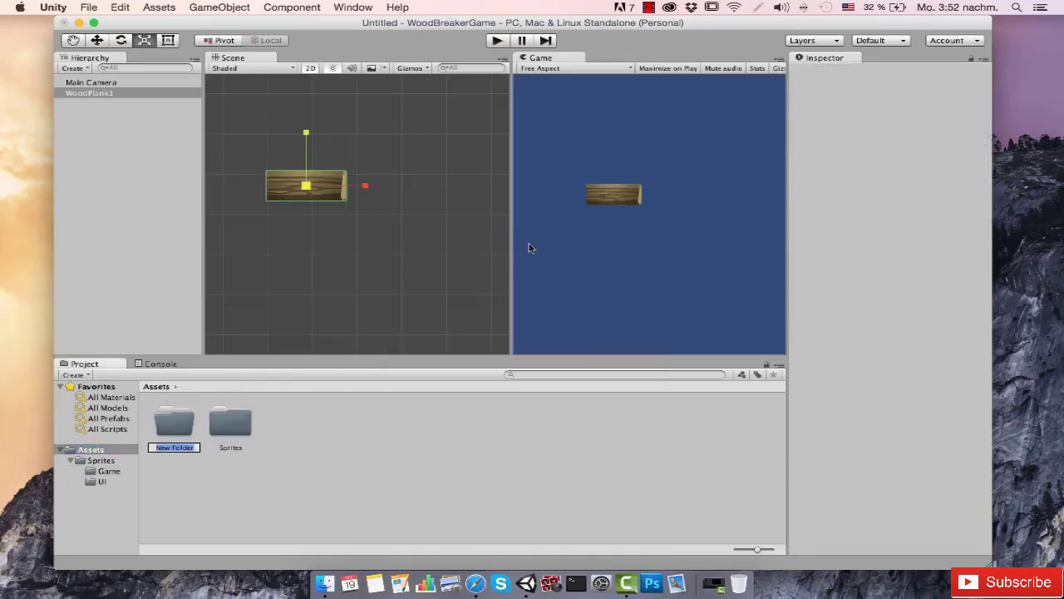
text(Prefabs)
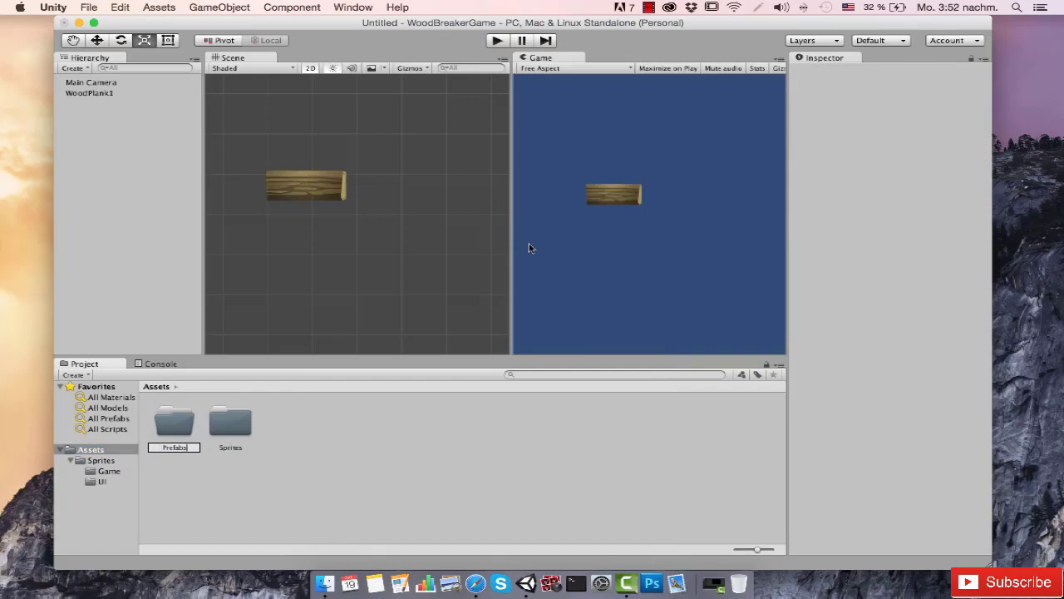
key(Return)
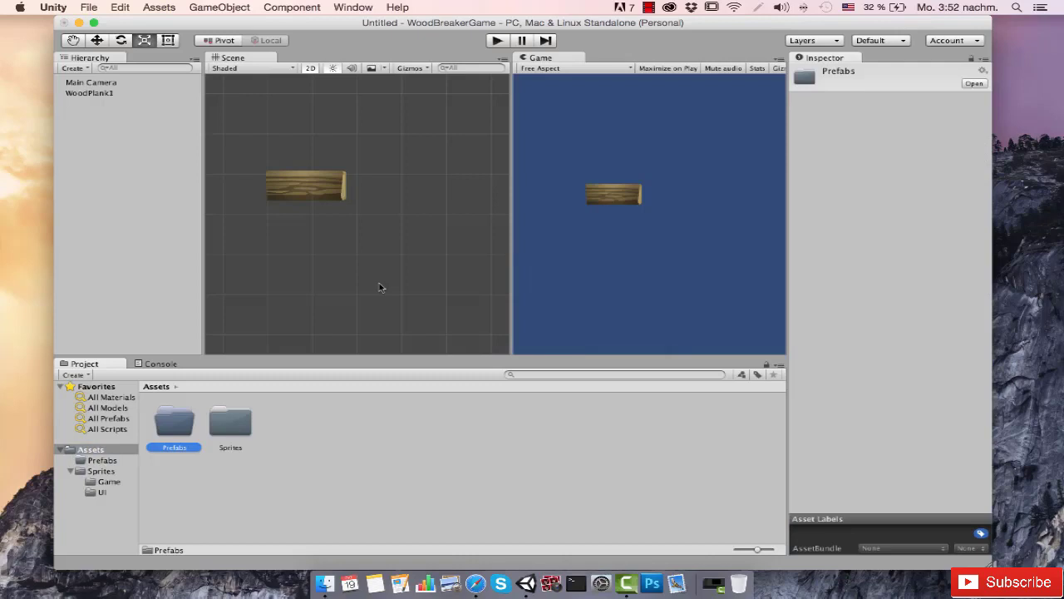
Drag WoodPlank1 from the Hierarchy into Prefabs to make it a prefab
double_click(185, 420)
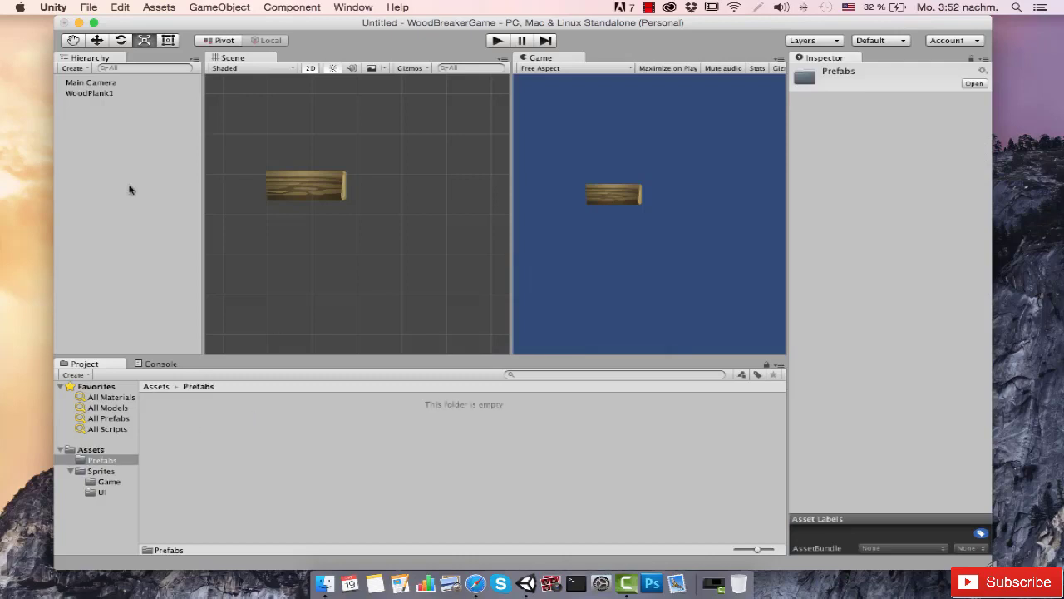
drag(92, 93, 286, 430)
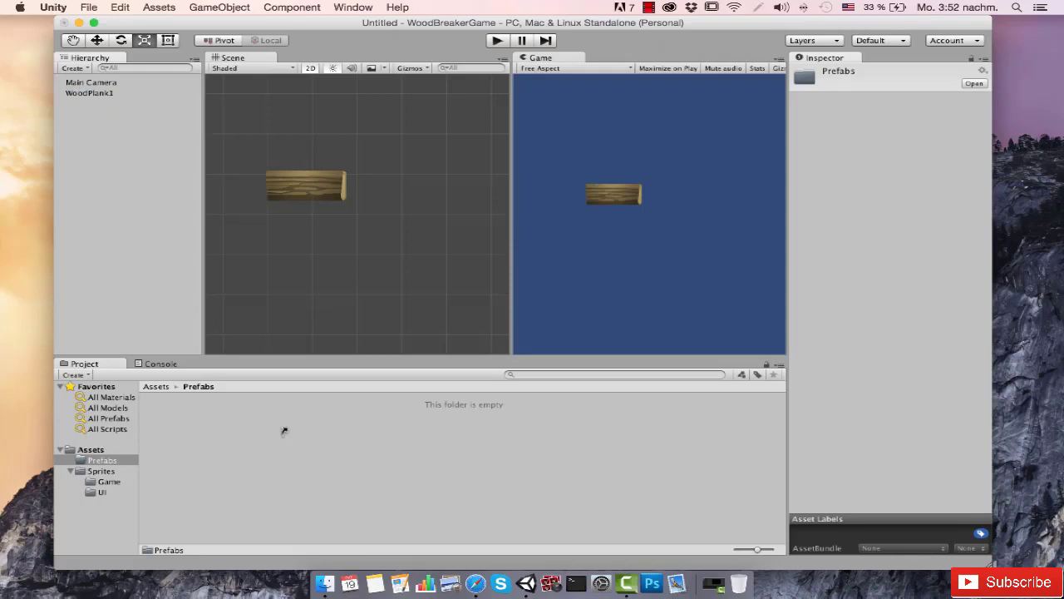
click(92, 93)
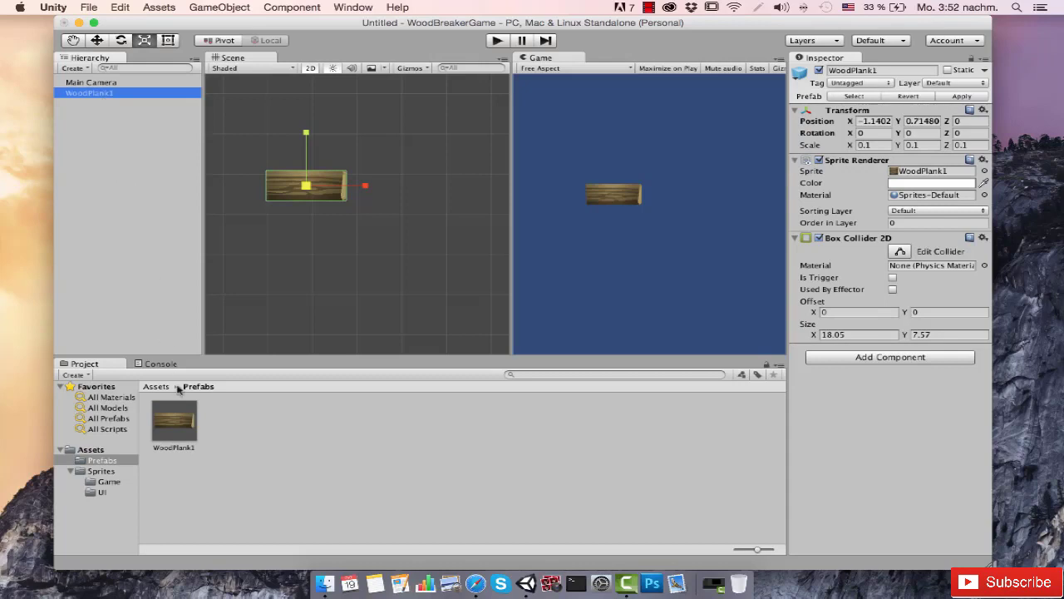
click(173, 420)
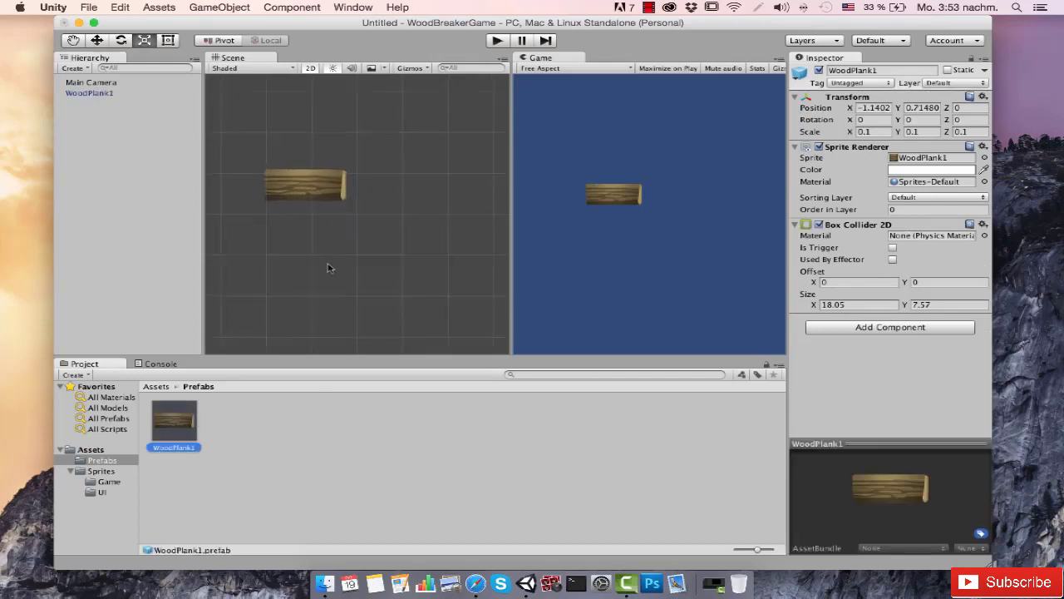
drag(174, 423, 421, 180)
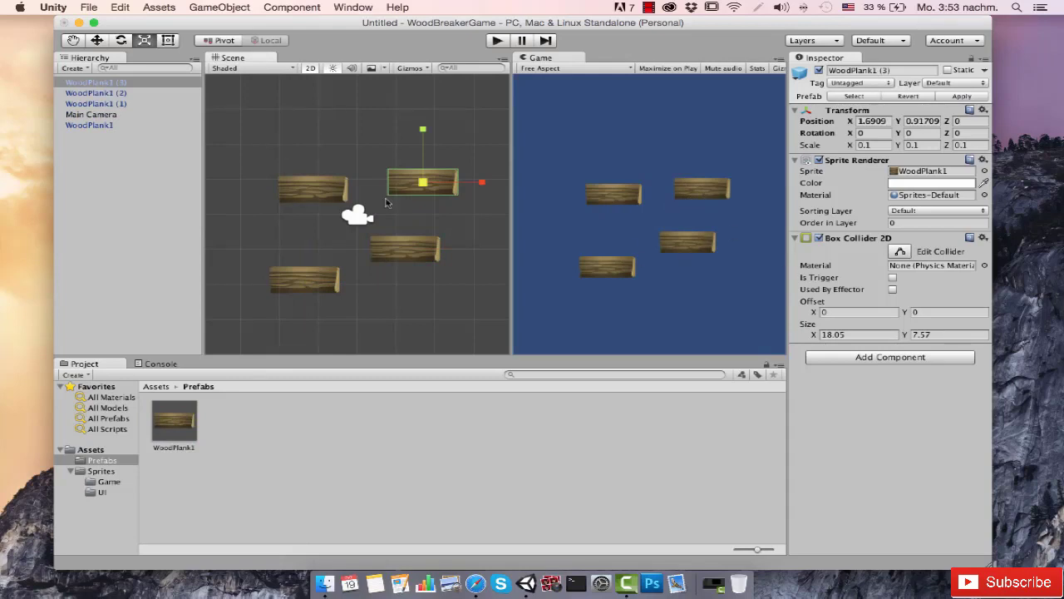
click(143, 94)
click(144, 103)
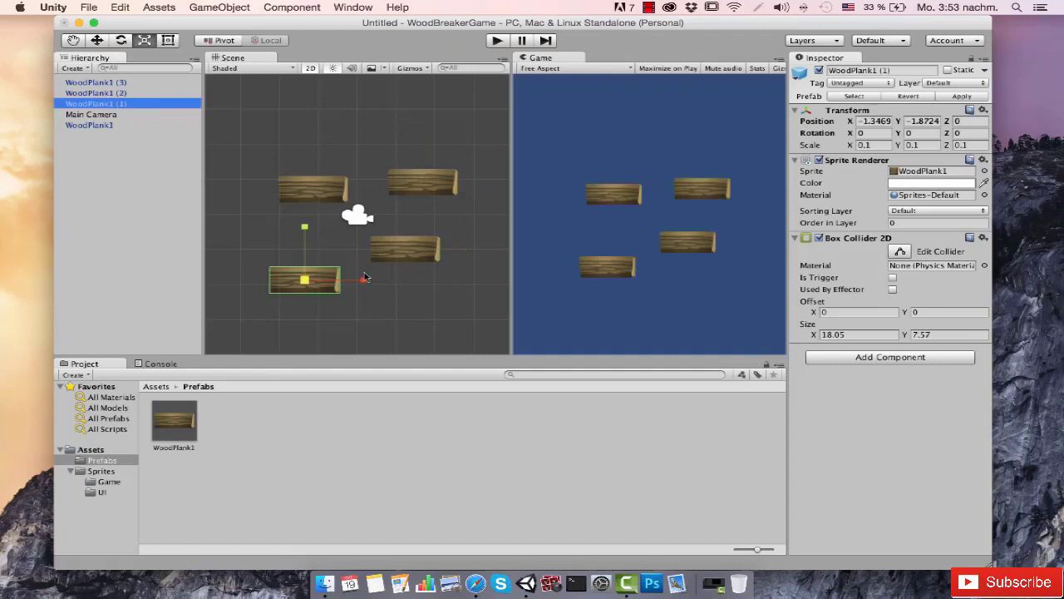
key(super+BackSpace)
key(super+BackSpace)
key(super+BackSpace)
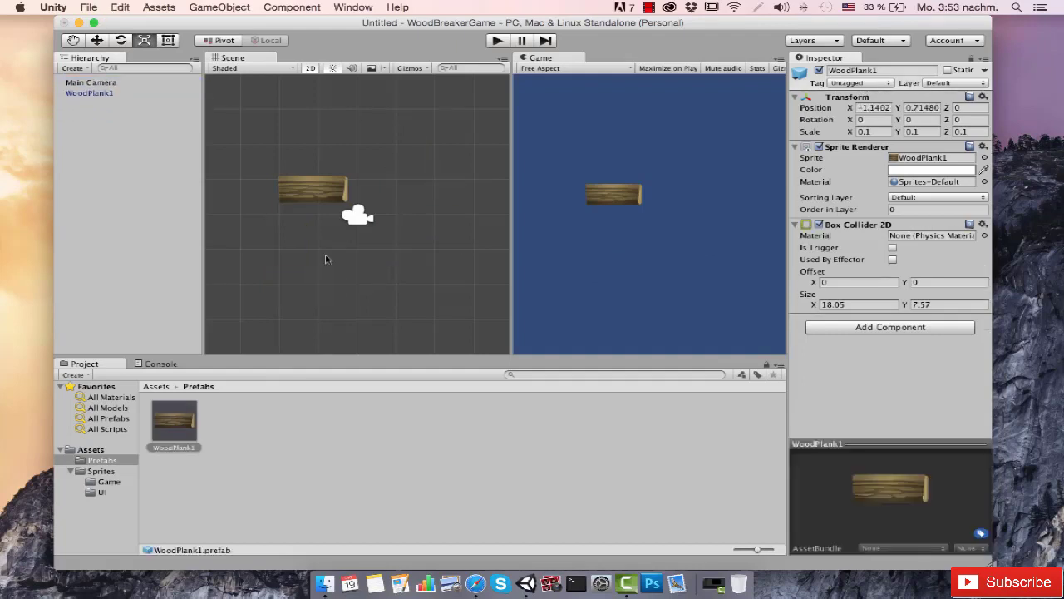
click(324, 207)
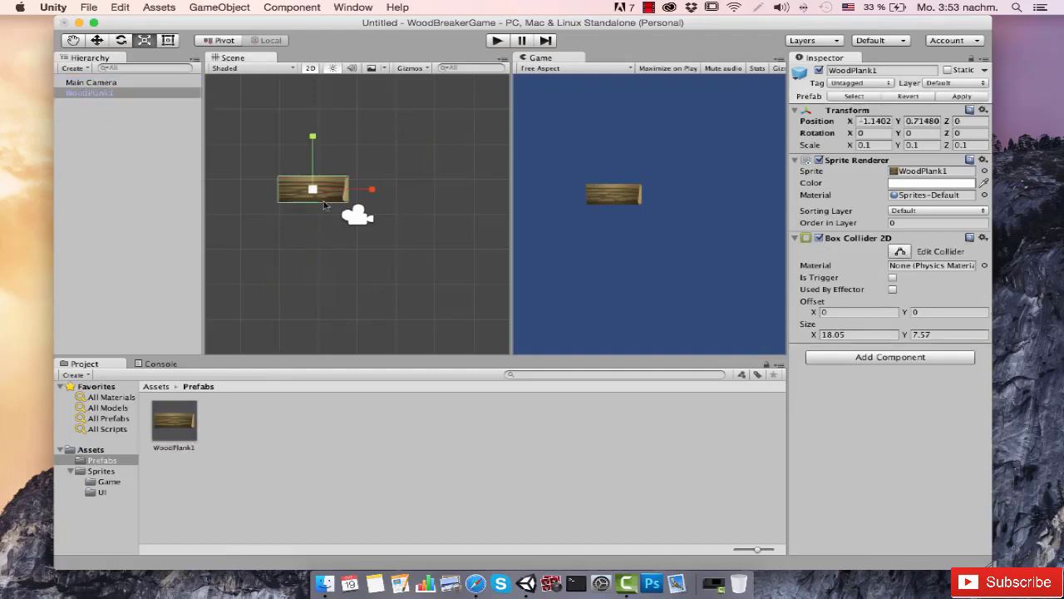
click(107, 481)
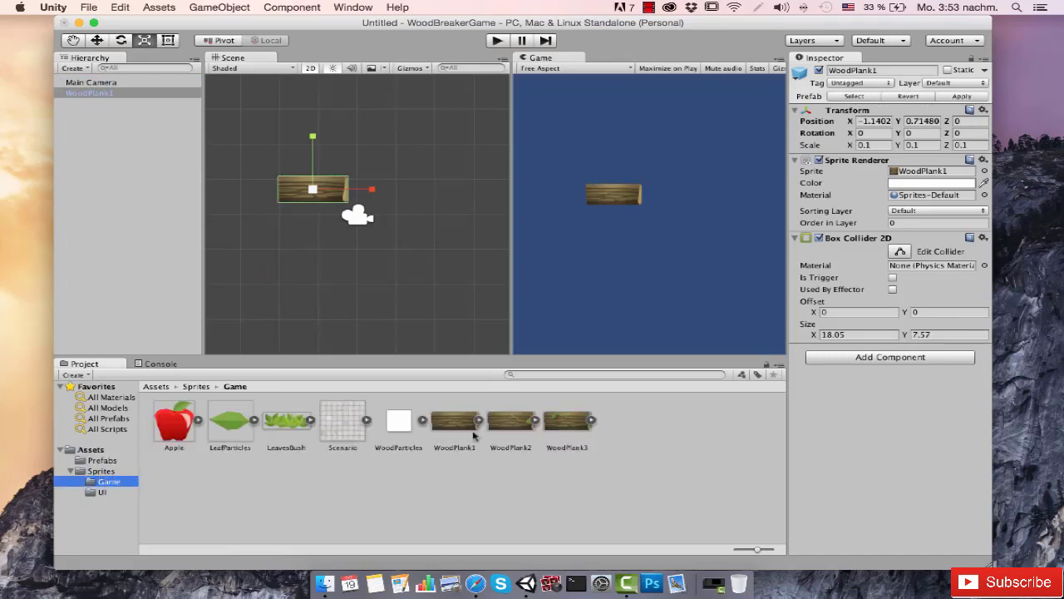
click(515, 431)
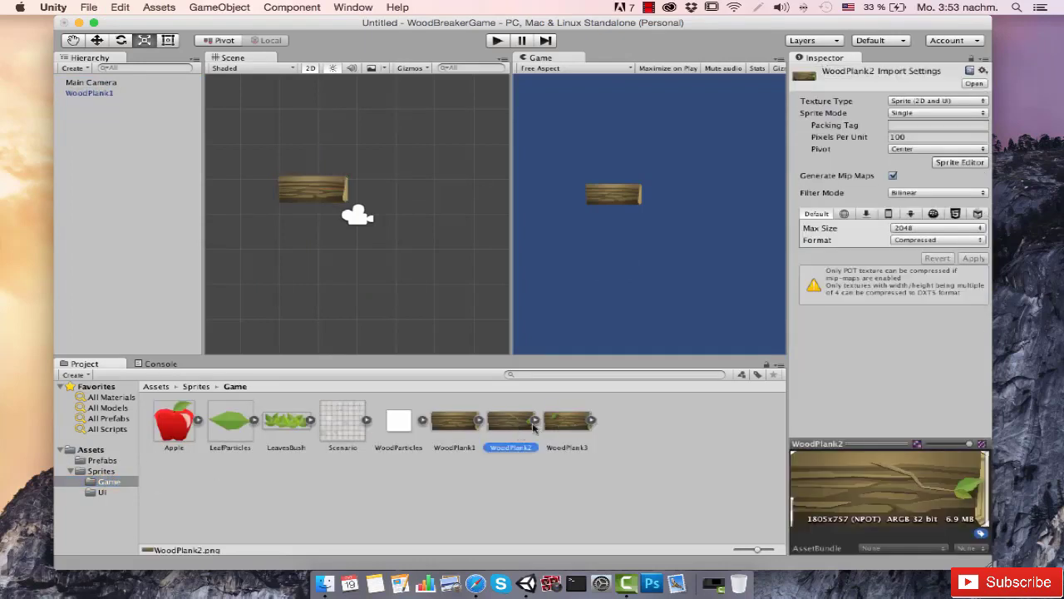
click(563, 428)
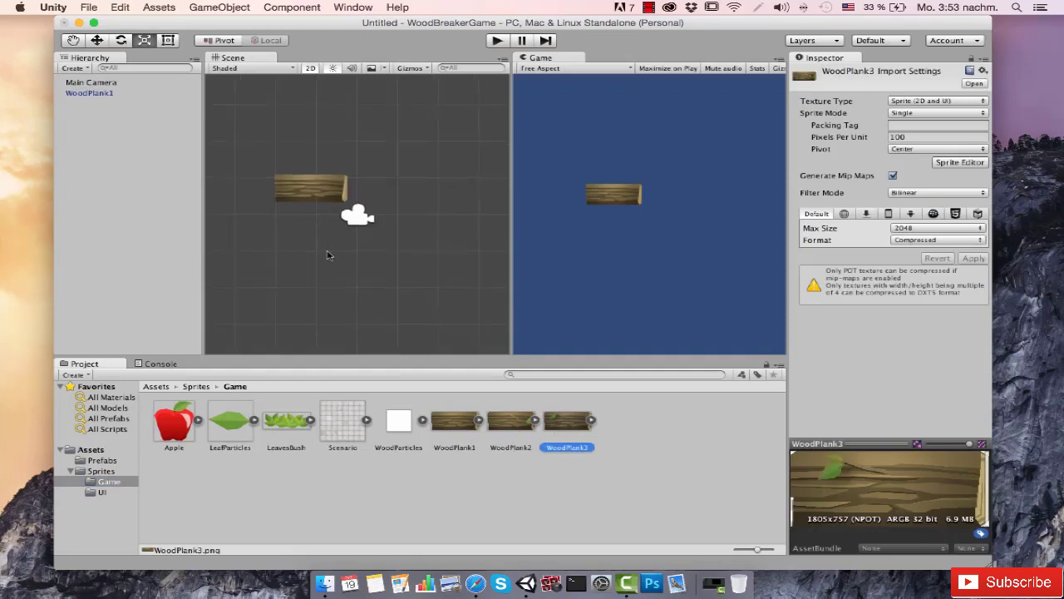
drag(511, 420, 398, 264)
scroll(398, 264, down, 1)
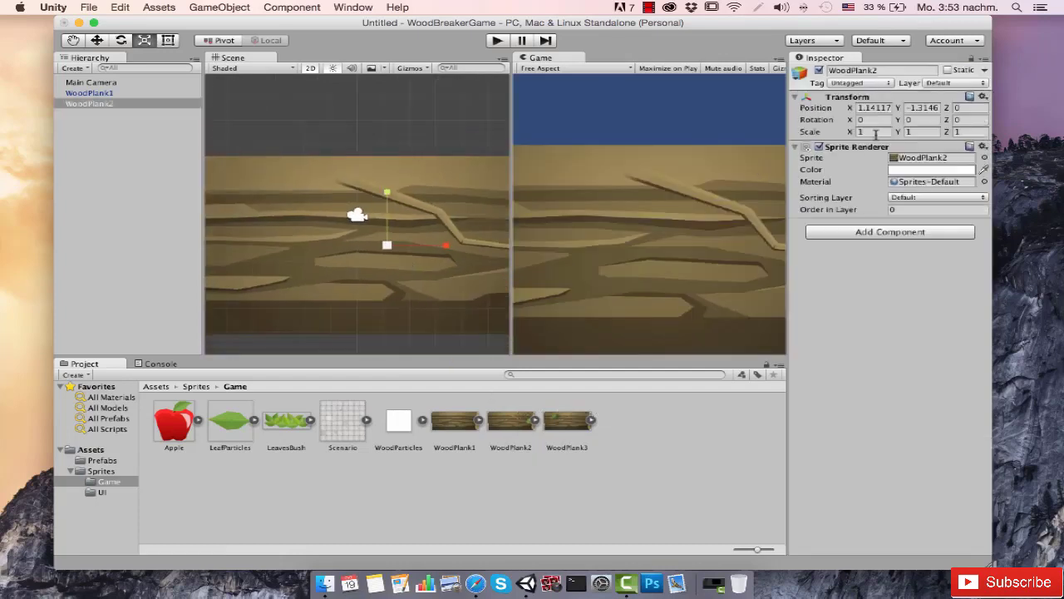
key(super+z)
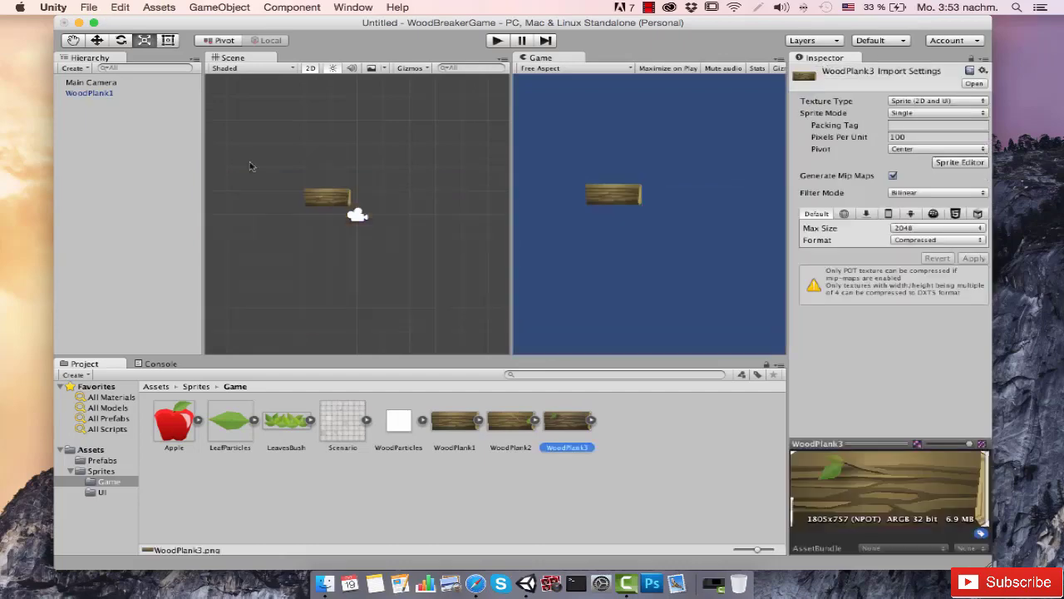
Swap the WoodPlank1 object's Sprite to WoodPlank2 using the sprite picker
click(105, 94)
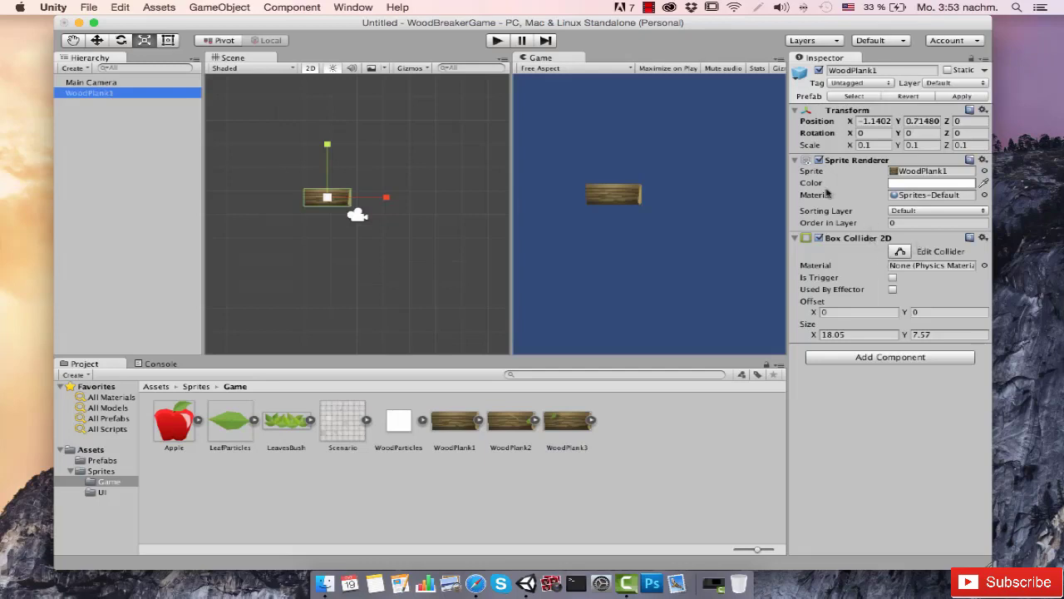
click(984, 170)
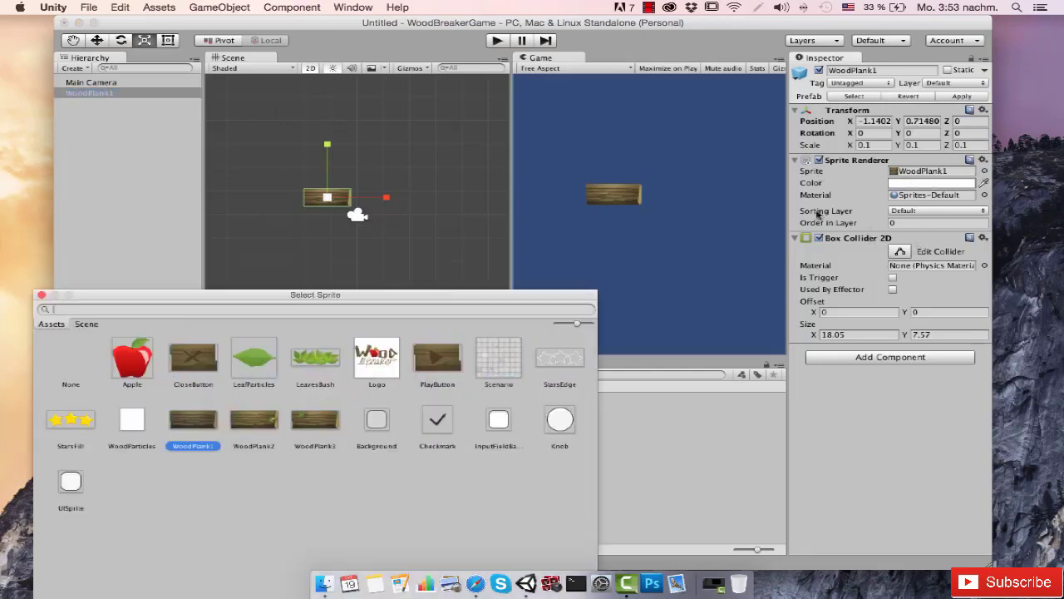
drag(418, 296, 551, 274)
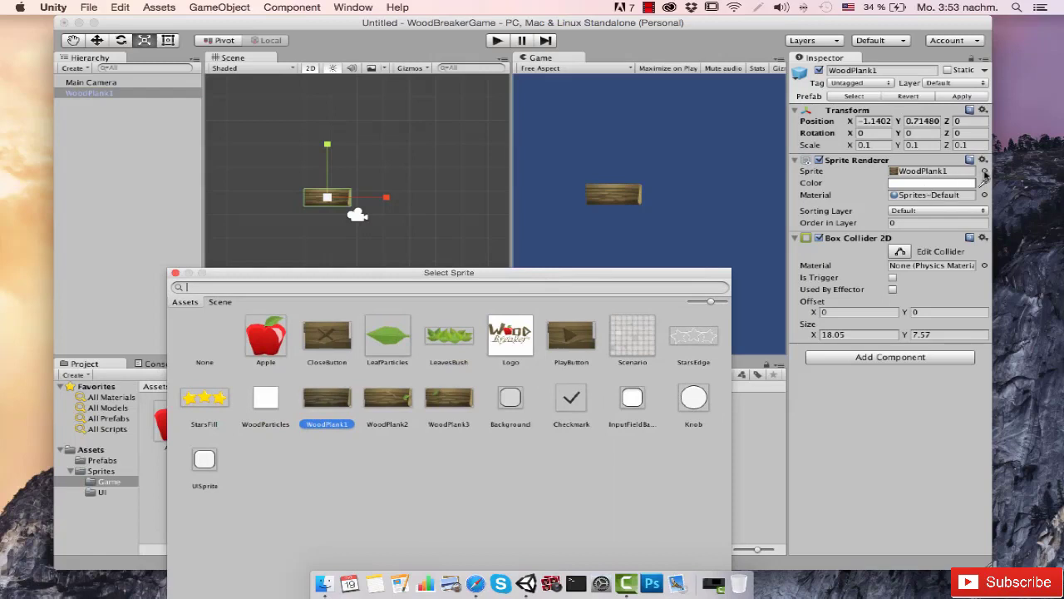
drag(630, 272, 798, 198)
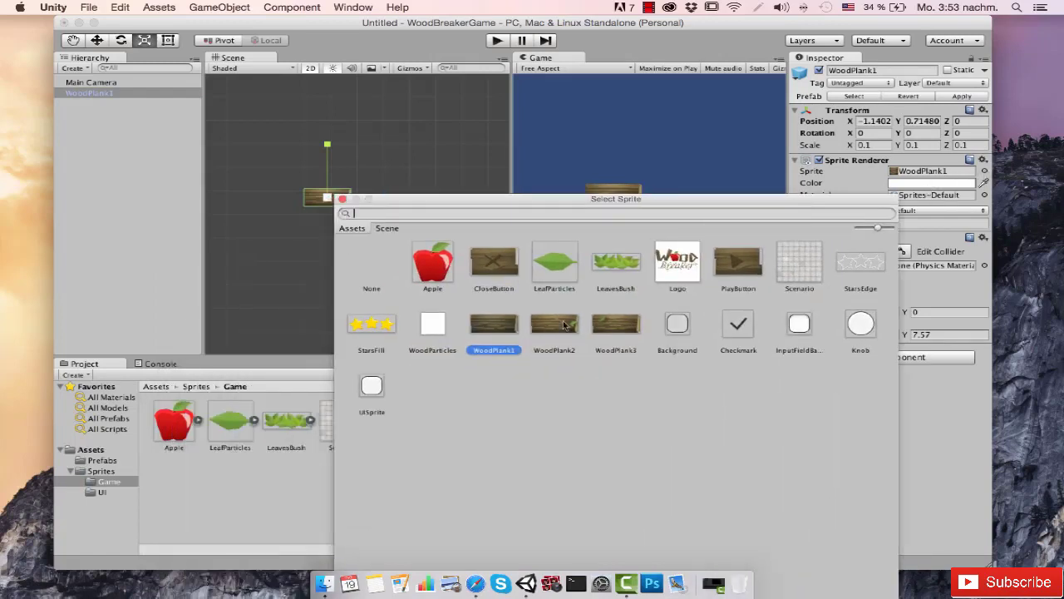
click(563, 325)
drag(455, 203, 426, 261)
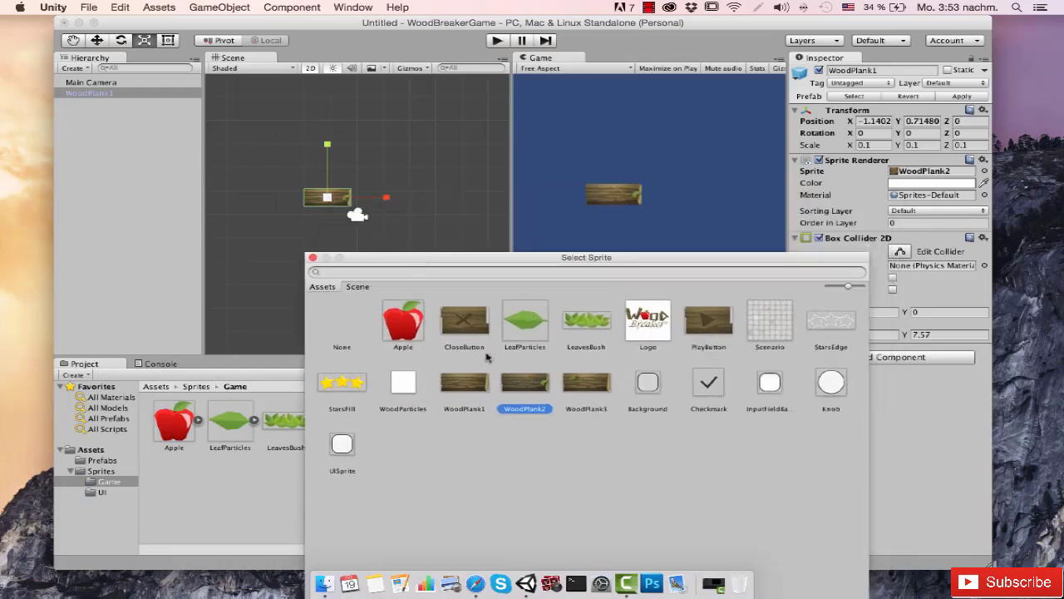
click(313, 257)
scroll(307, 216, up, 5)
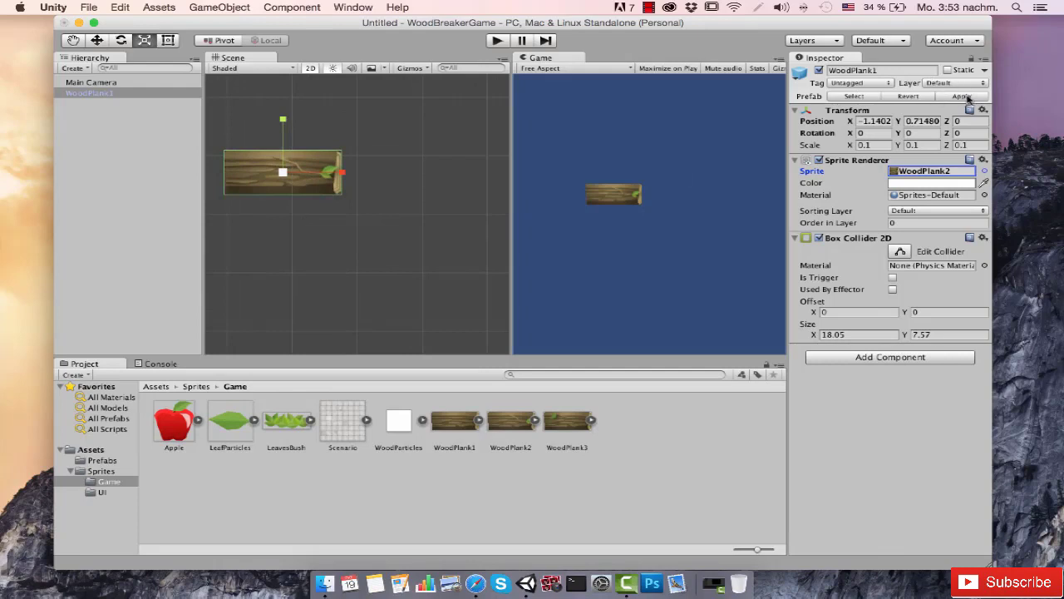
Rename the plank WoodPlank2 and drag it into the Prefabs folder as a new prefab
click(116, 462)
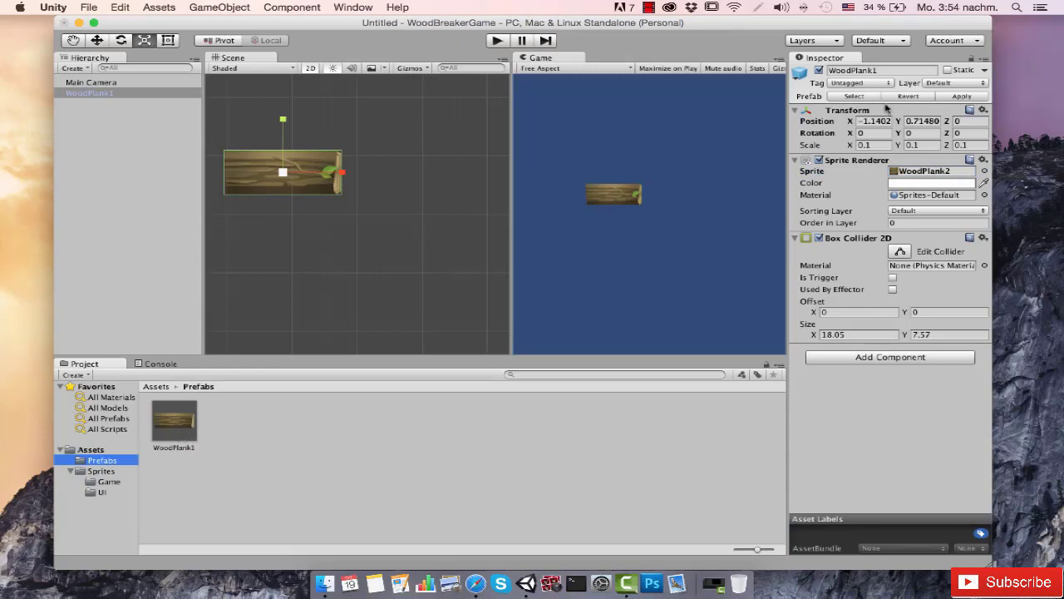
click(907, 71)
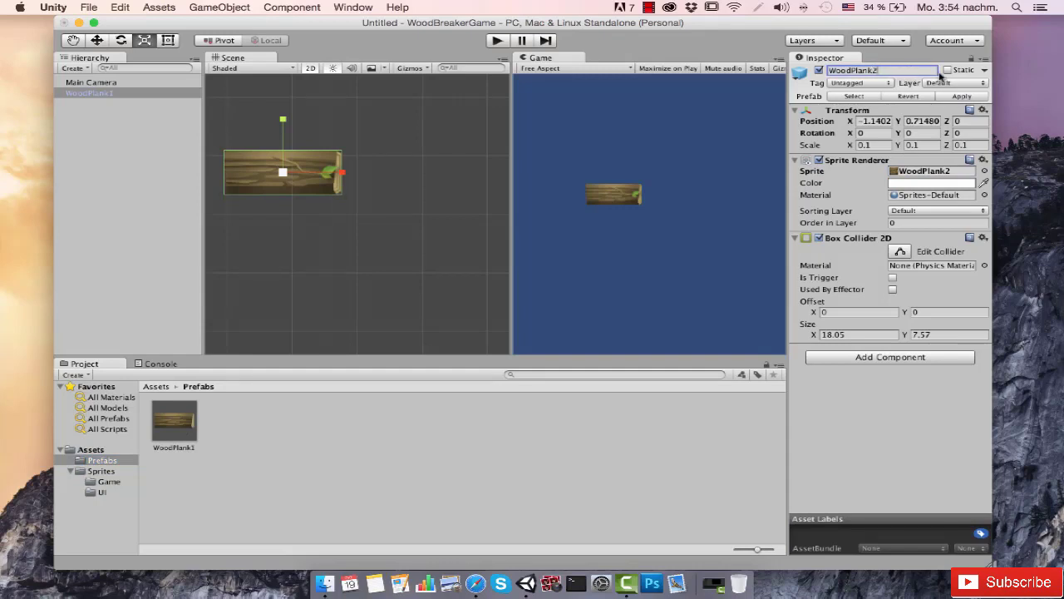
drag(98, 94, 237, 428)
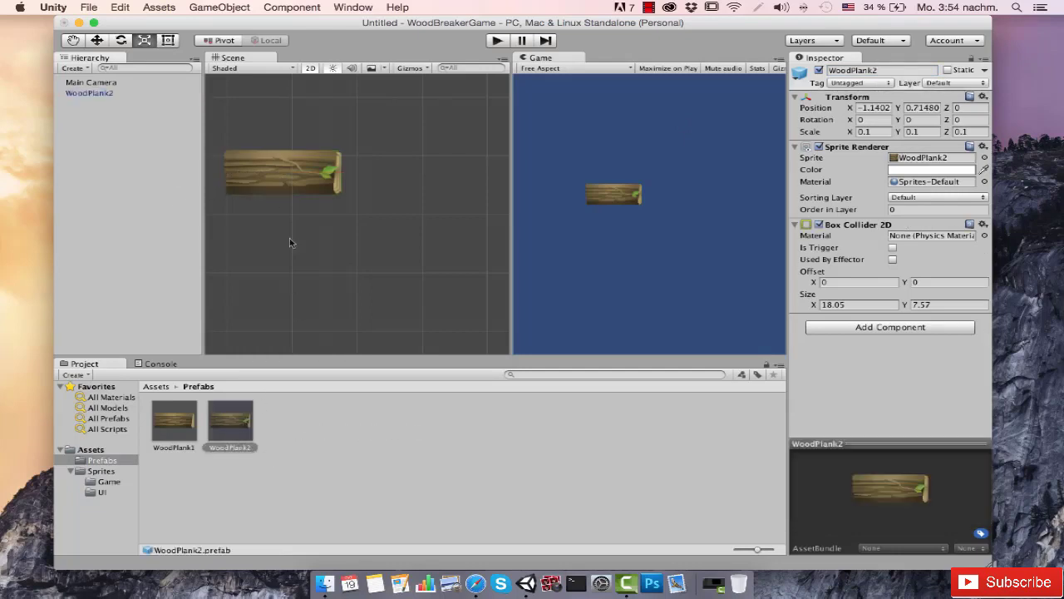
Compare the WoodPlank1 and WoodPlank2 prefabs in the Prefabs folder
click(183, 438)
click(221, 433)
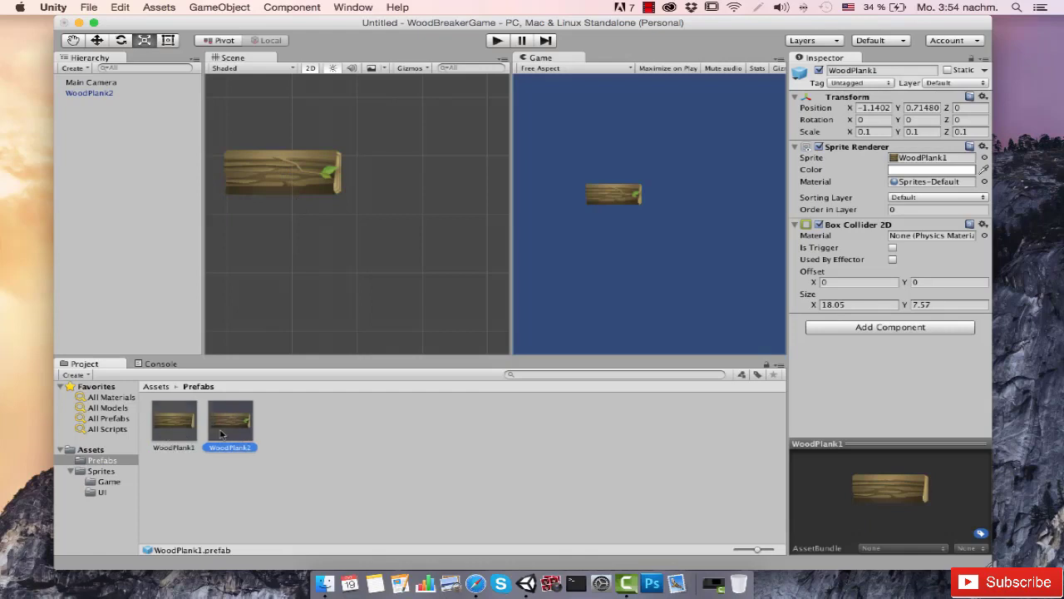
click(193, 431)
click(224, 431)
Rename the scene plank WoodPlank3 and swap its sprite to WoodPlank3
click(272, 183)
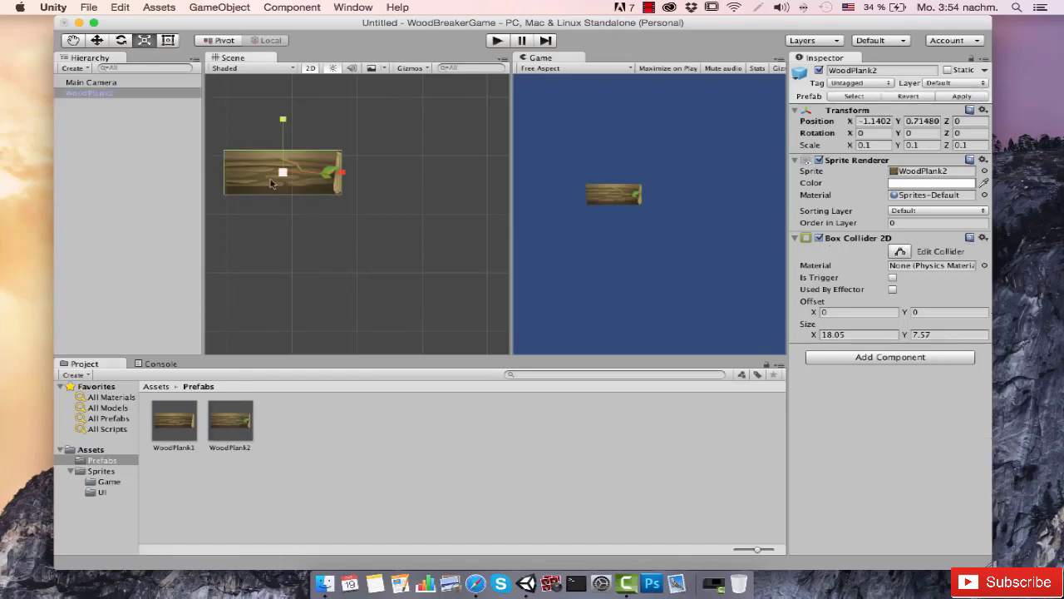
click(884, 70)
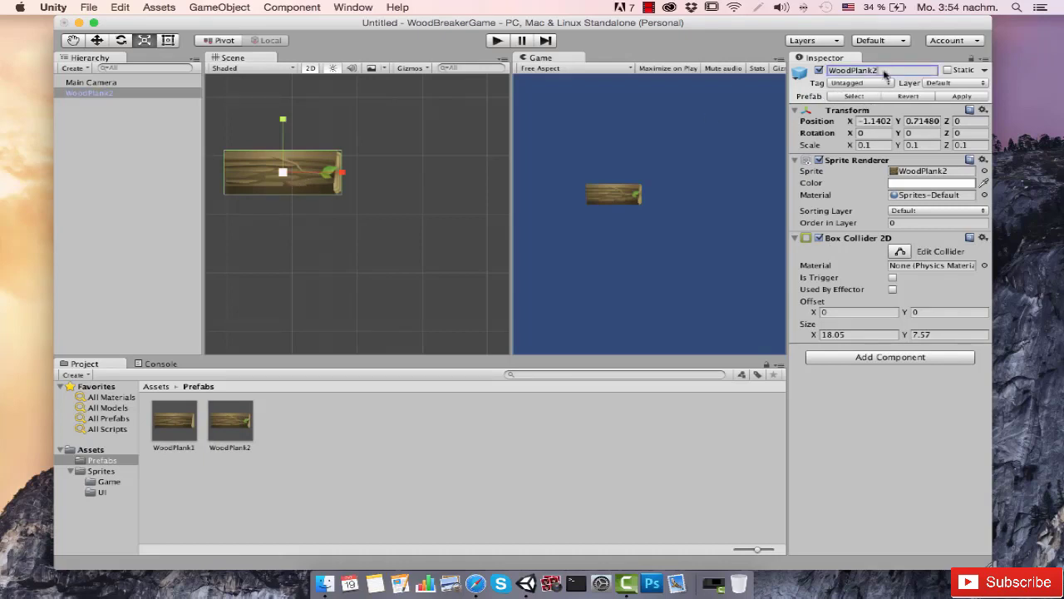
click(885, 70)
click(984, 172)
click(592, 389)
click(593, 390)
Save WoodPlank3 as a new prefab and check the three plank prefabs
drag(120, 94, 337, 434)
click(238, 432)
click(191, 428)
click(223, 428)
click(275, 431)
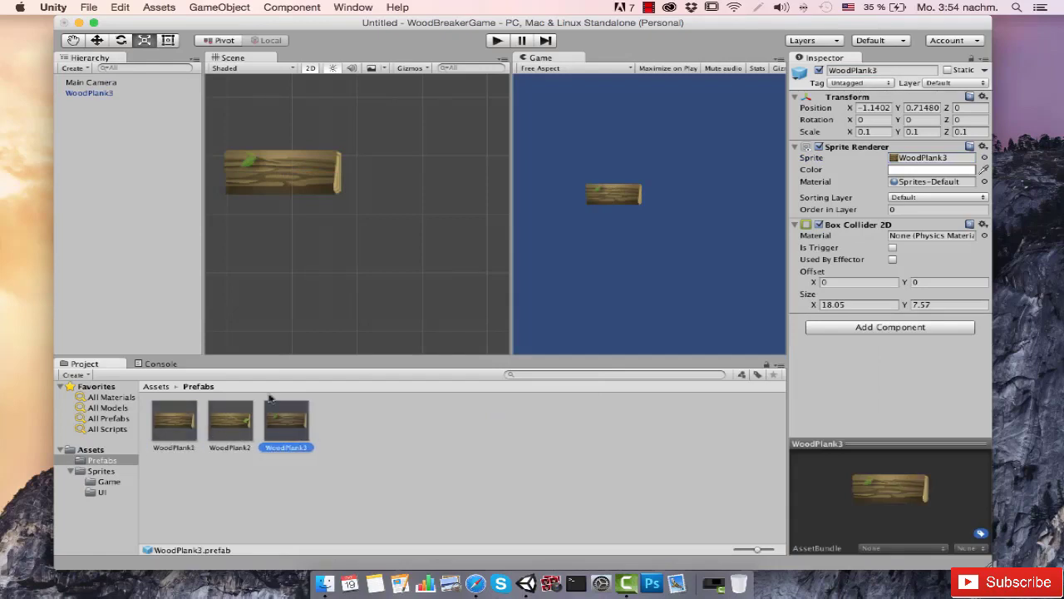
Delete the WoodPlank3 object from the Hierarchy
click(113, 94)
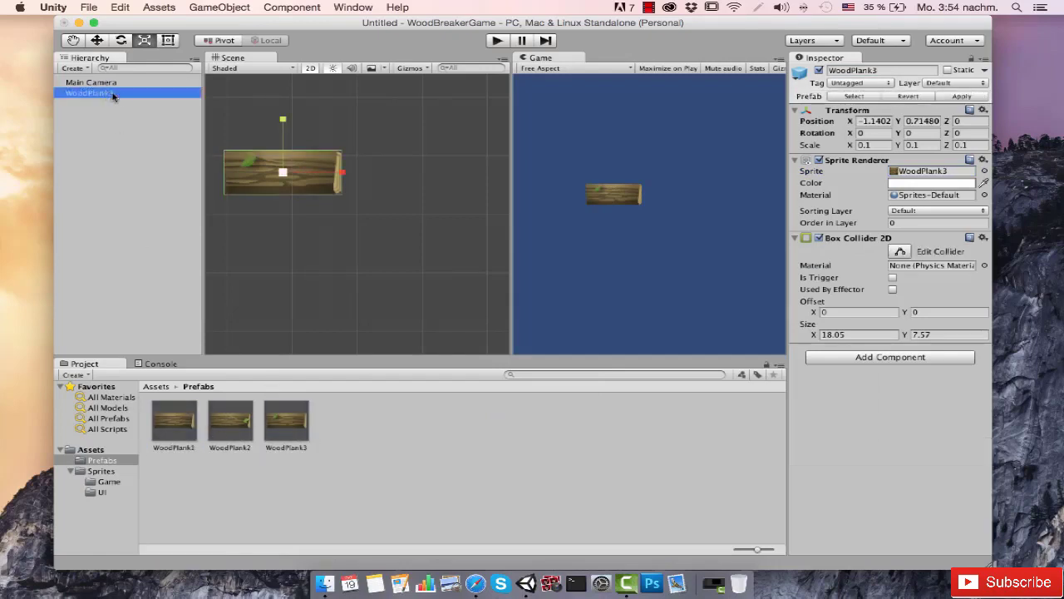
right_click(94, 98)
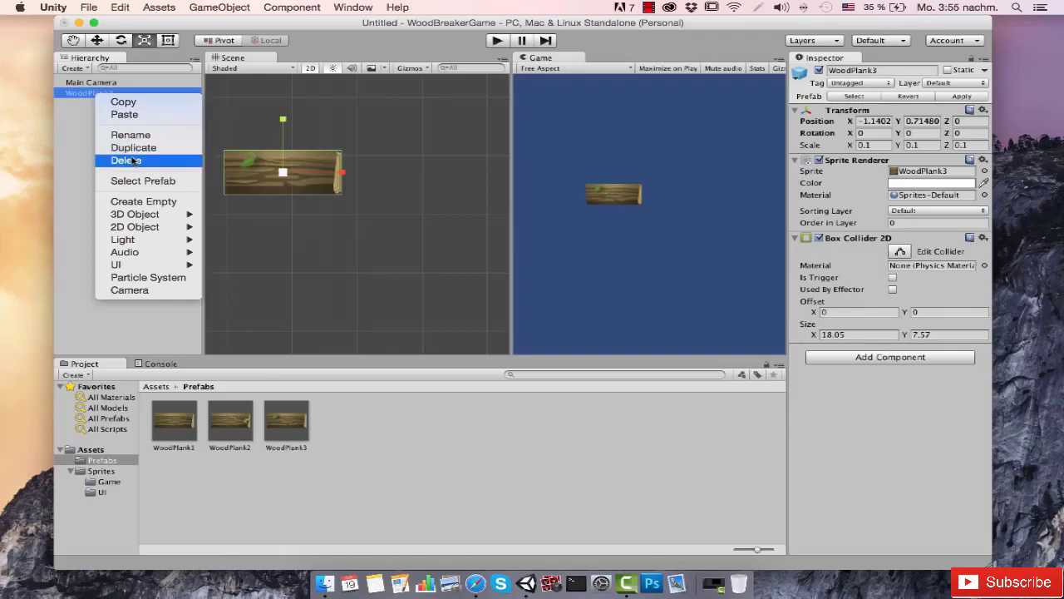
click(147, 158)
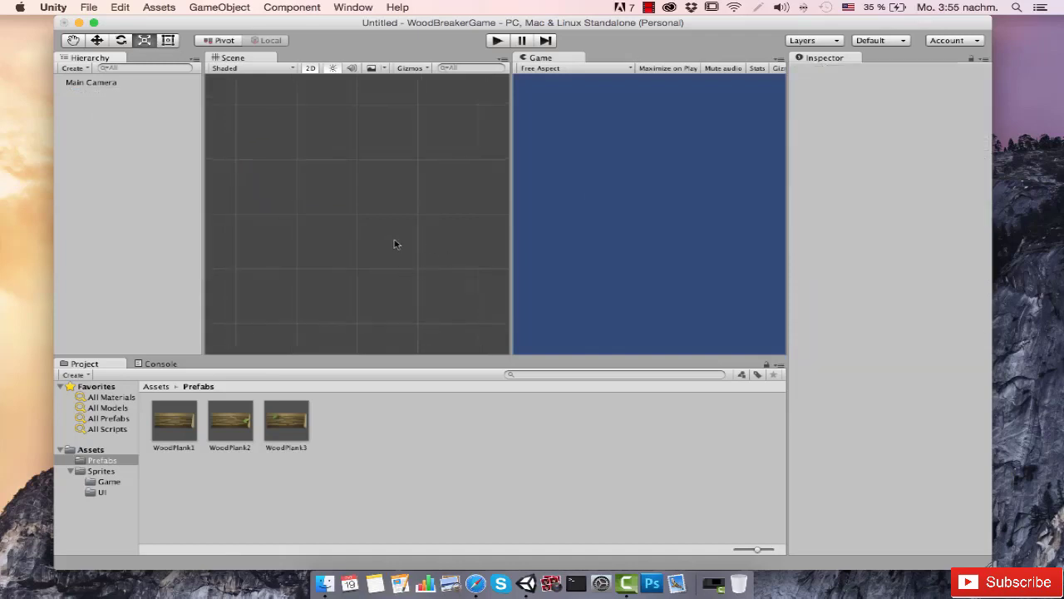
Place the Scenario stone background from the Game sprites folder into the scene
scroll(386, 240, down, 5)
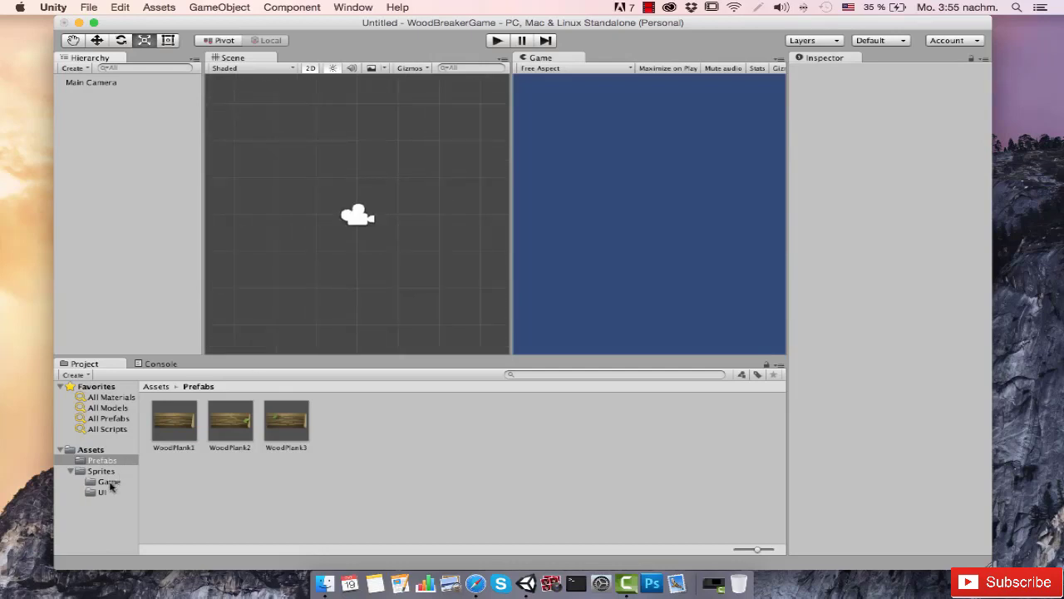
click(109, 482)
drag(339, 424, 352, 236)
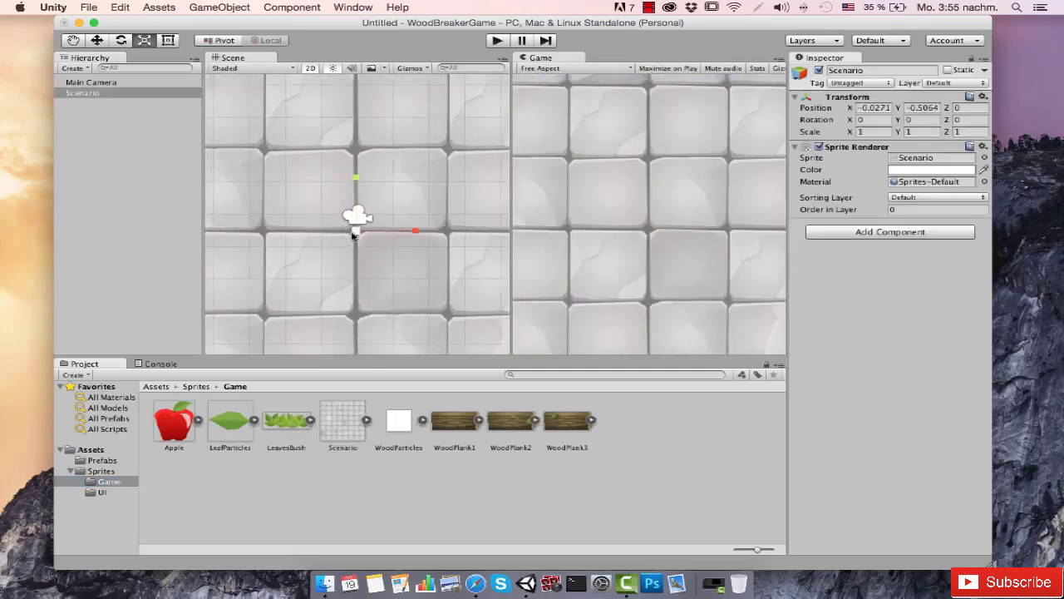
Set the Scenario background's position to 0, 0 and scale it down to about 0.647
click(875, 108)
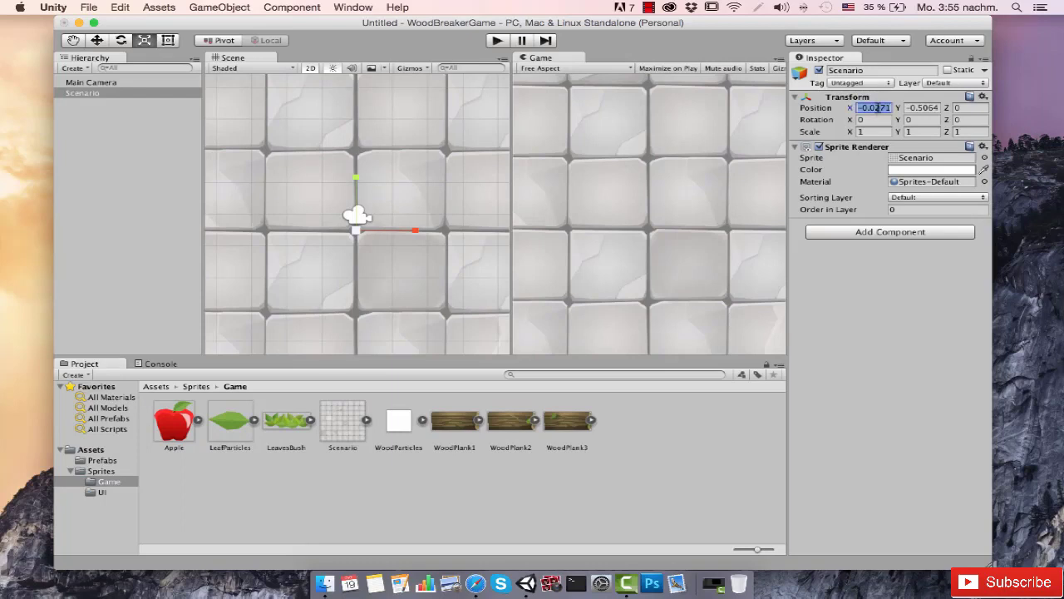
text(0)
key(Tab)
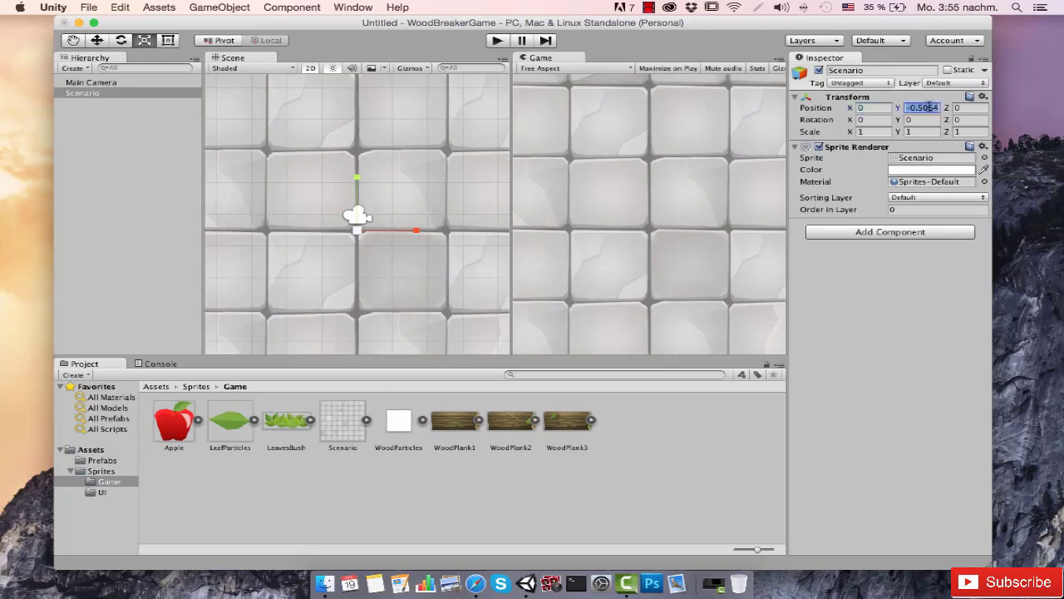
text(0)
mouse_move(357, 215)
mouse_down()
mouse_move(364, 259)
mouse_move(357, 218)
mouse_move(371, 216)
mouse_up()
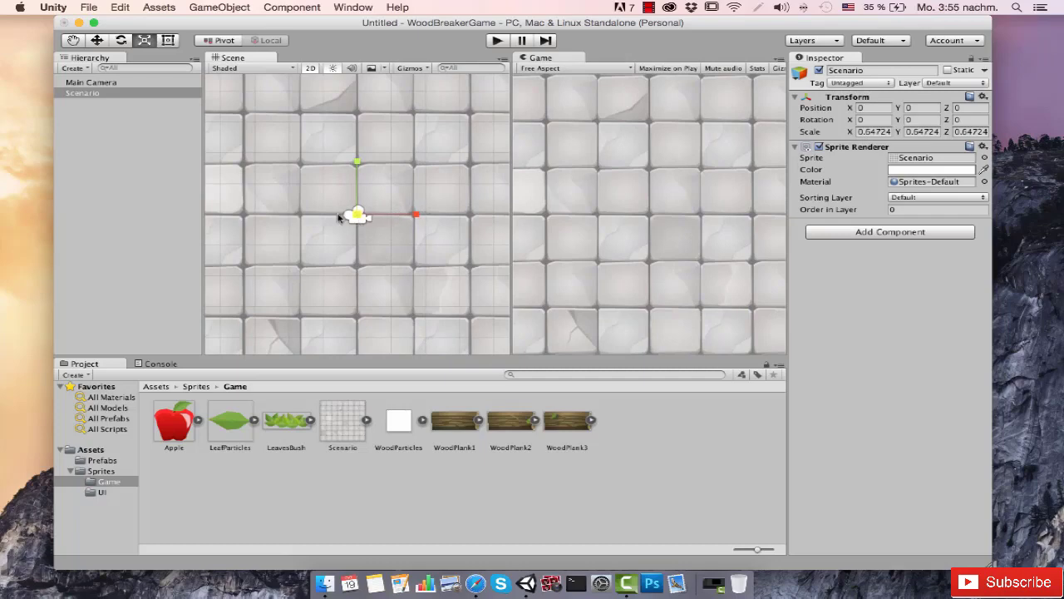
click(116, 84)
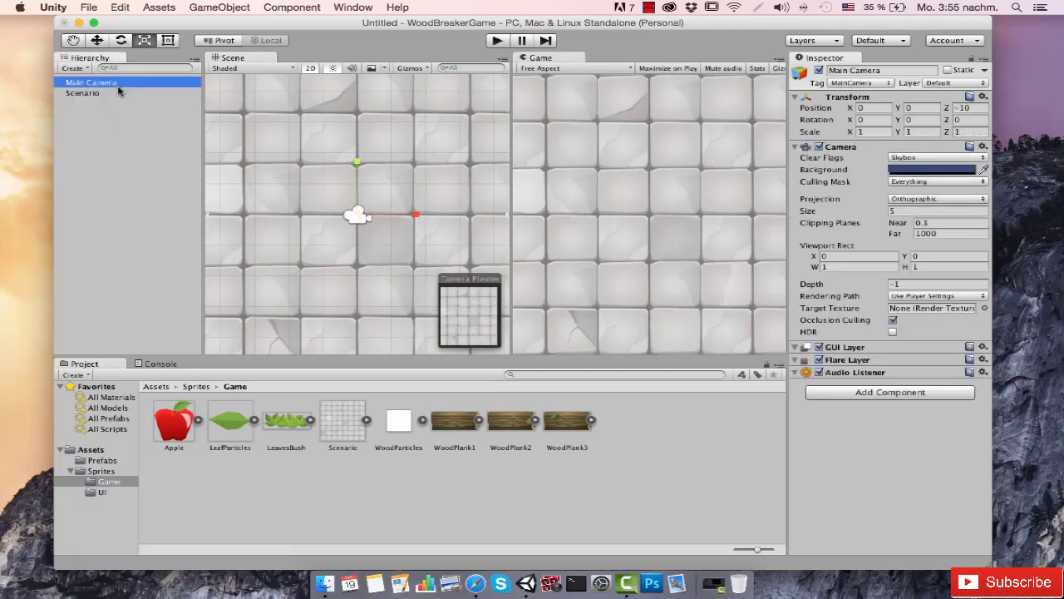
scroll(304, 200, down, 5)
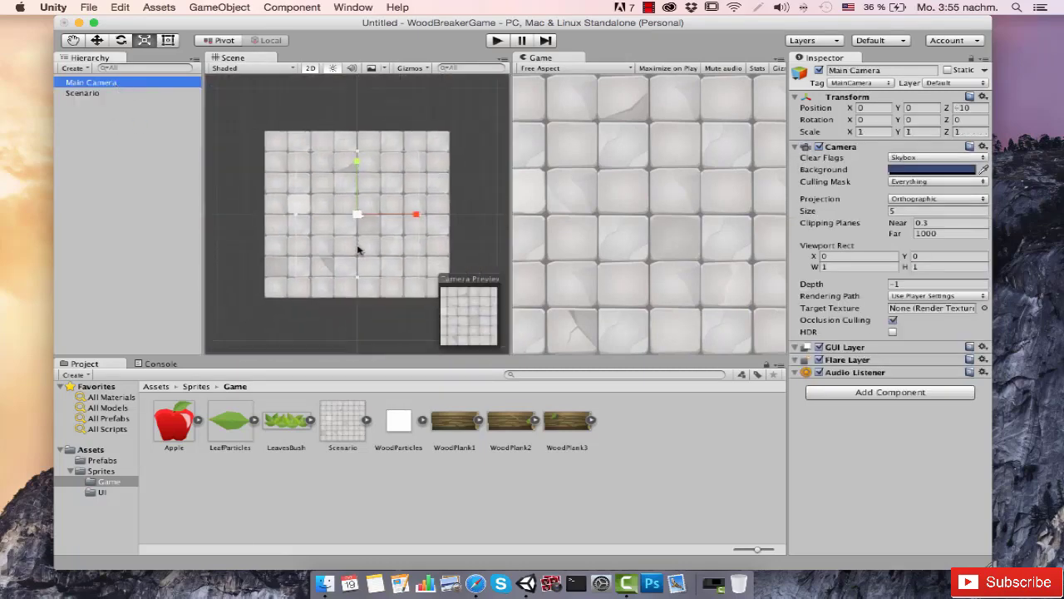
scroll(357, 250, up, 3)
scroll(358, 250, down, 4)
scroll(357, 249, up, 3)
scroll(357, 249, down, 2)
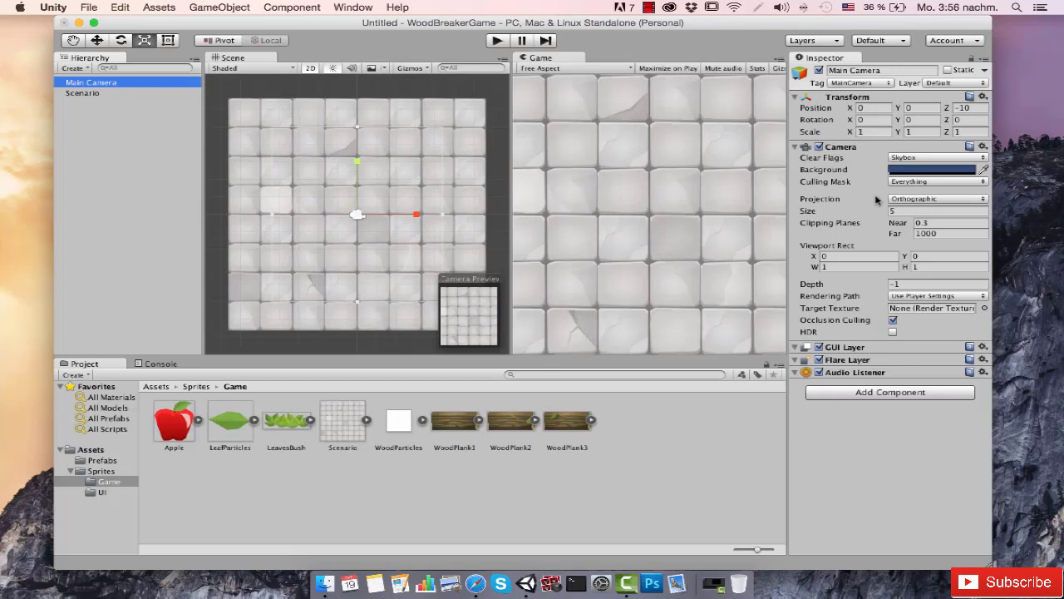
click(914, 199)
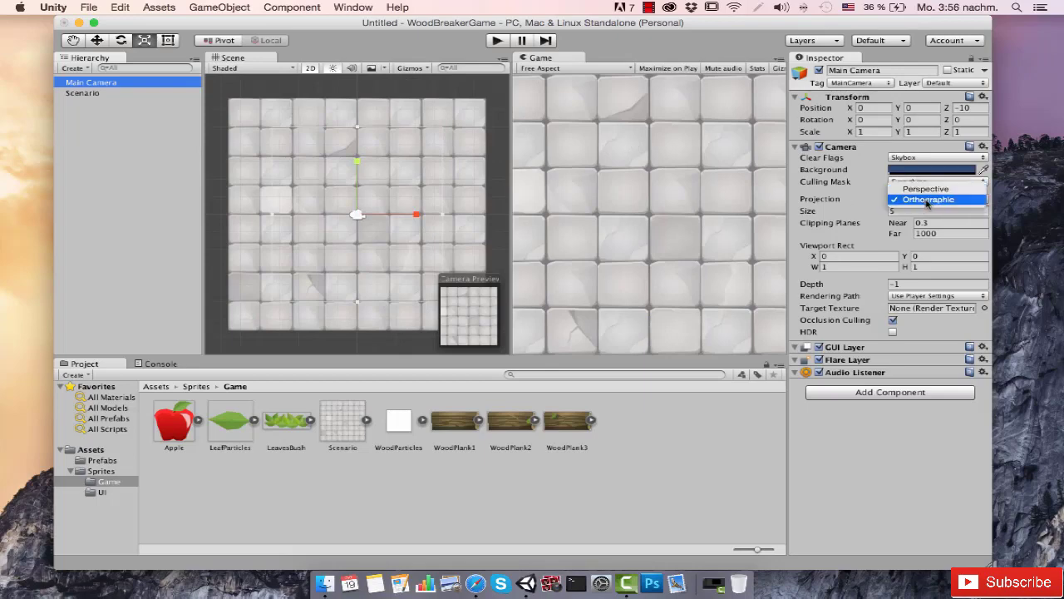
click(928, 199)
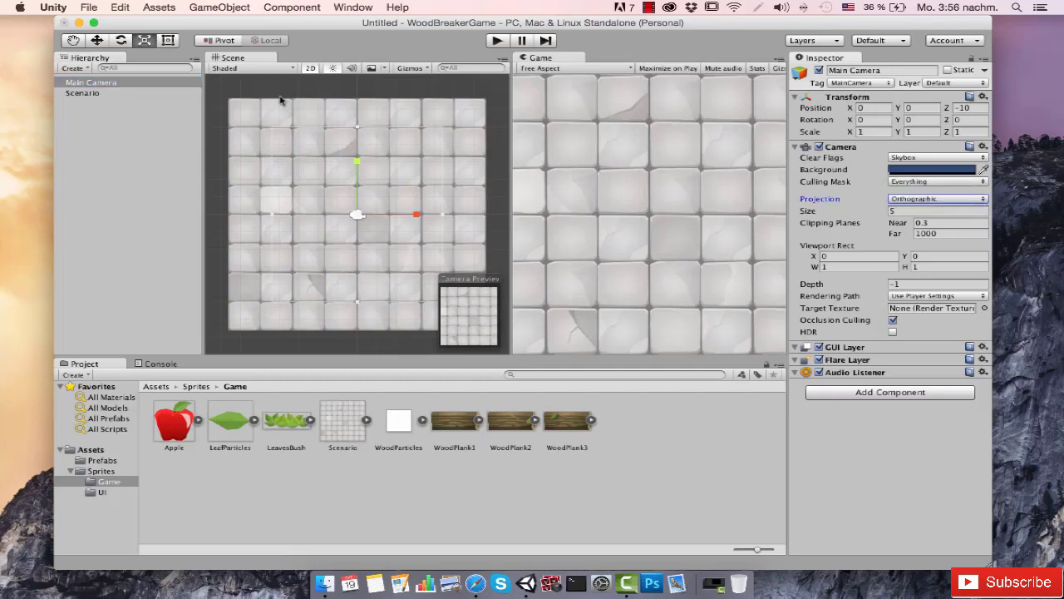
click(307, 69)
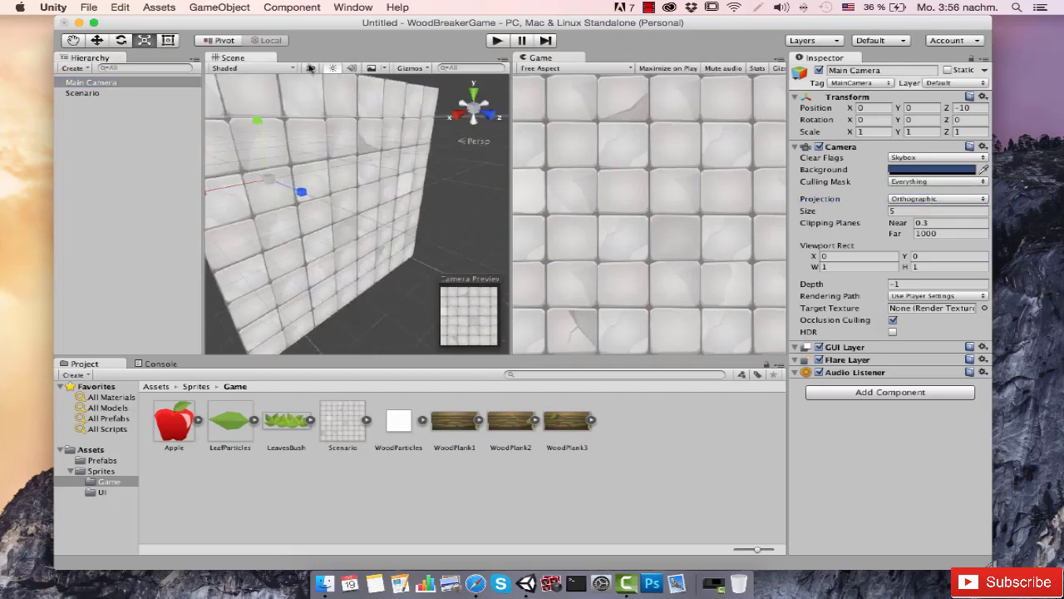
click(310, 69)
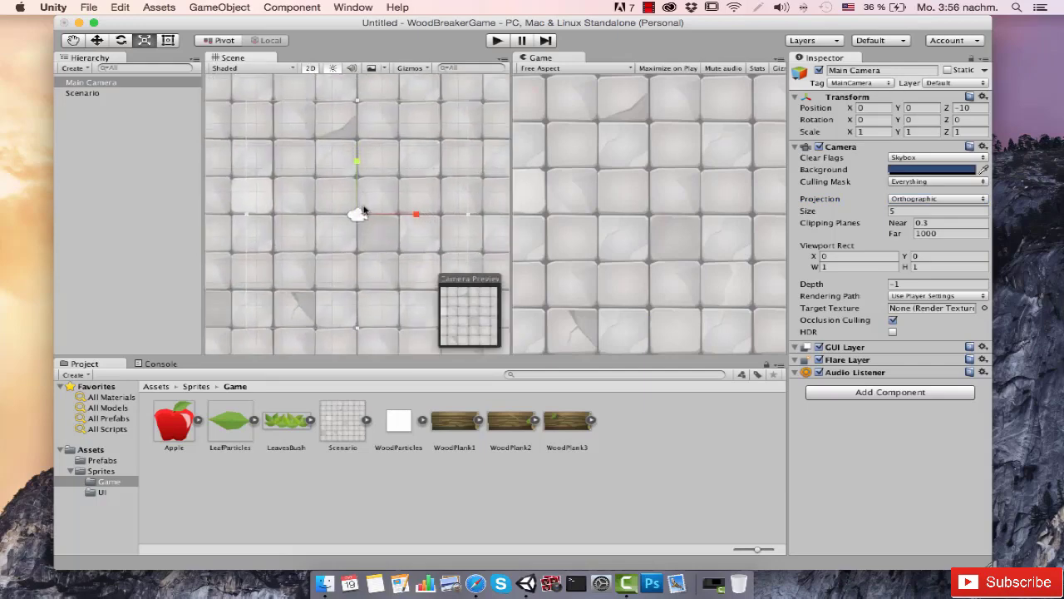
drag(823, 214, 859, 226)
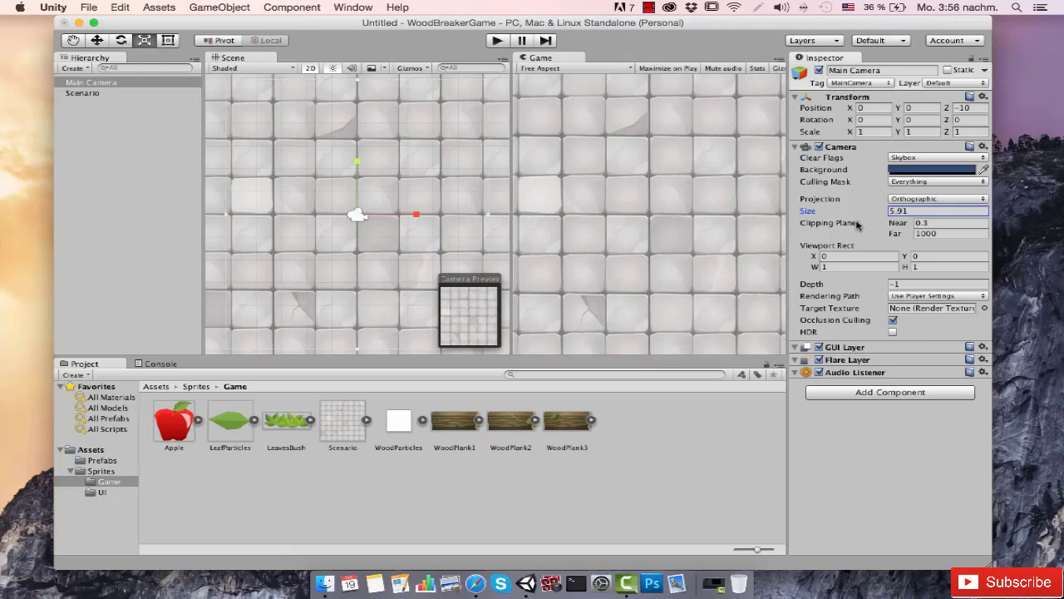
click(908, 212)
text(5)
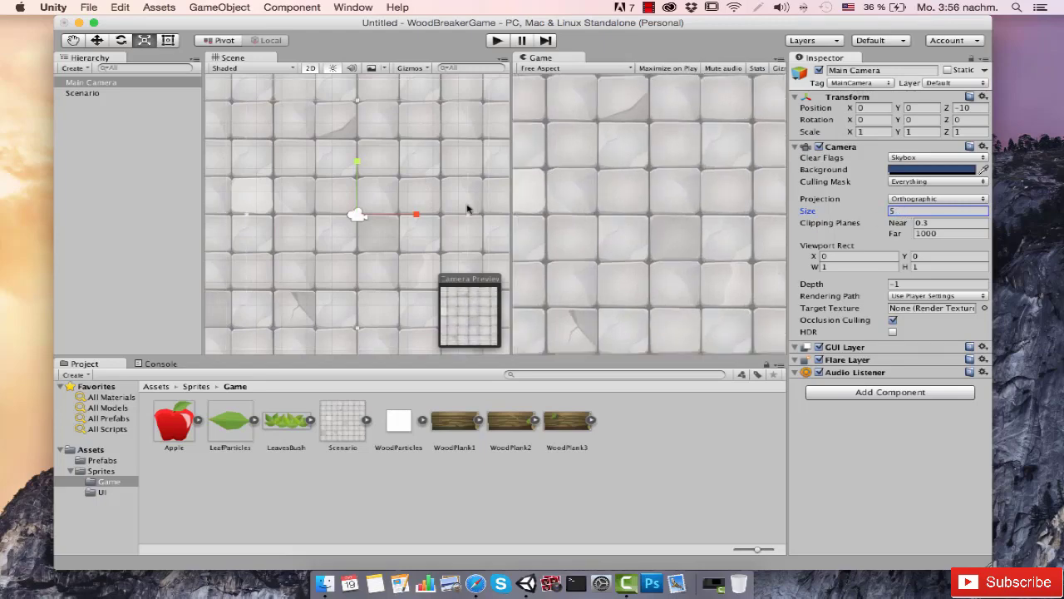
scroll(331, 337, up, 1)
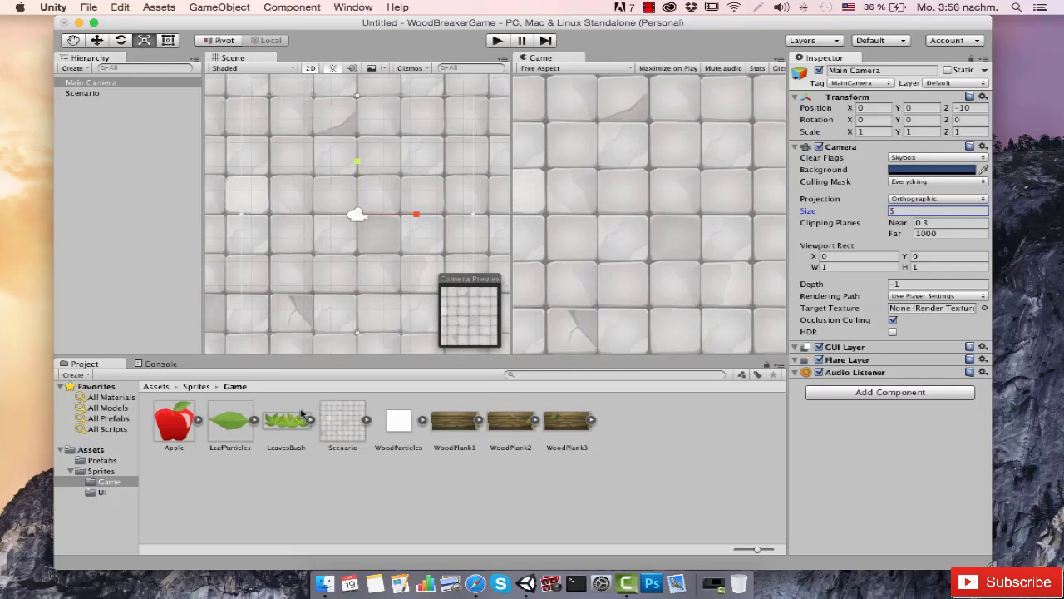
Add the LeavesBush sprite to the scene and set its X and Y scale to 0.2
drag(288, 424, 355, 308)
scroll(355, 308, down, 3)
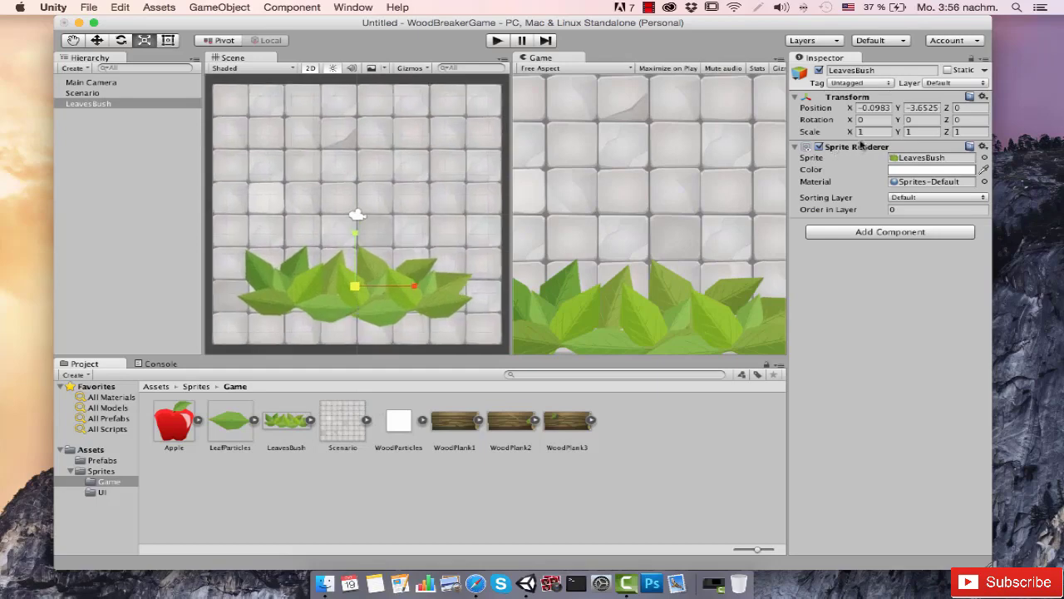
click(865, 131)
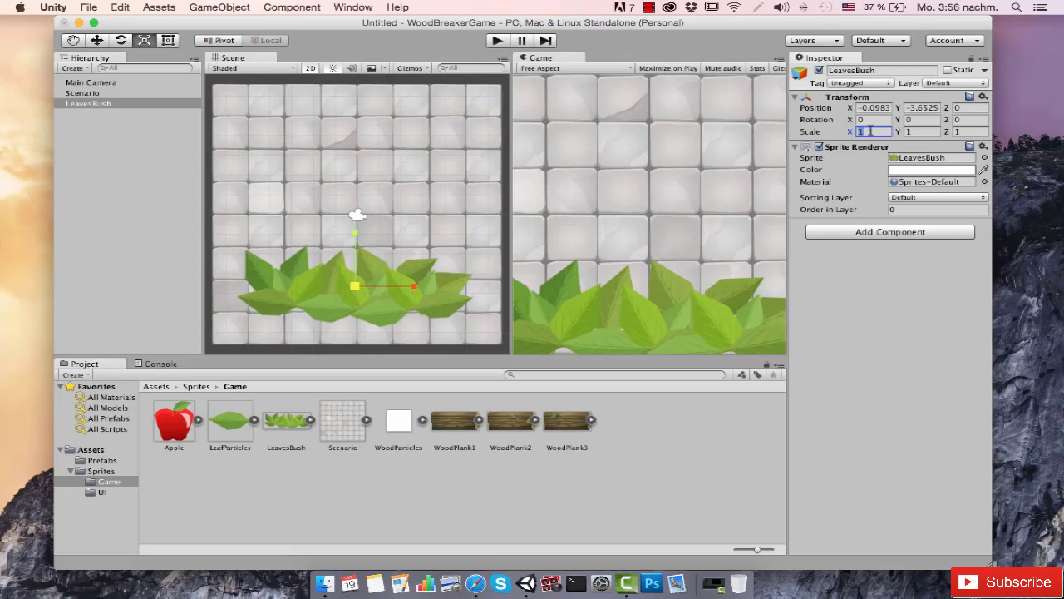
text(0.1)
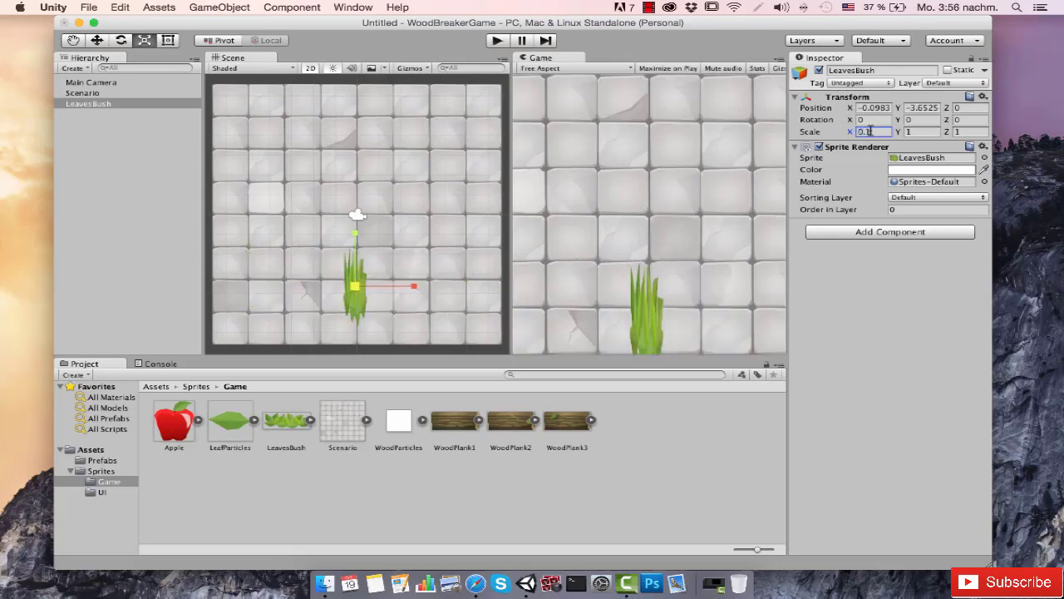
key(BackSpace)
text(2)
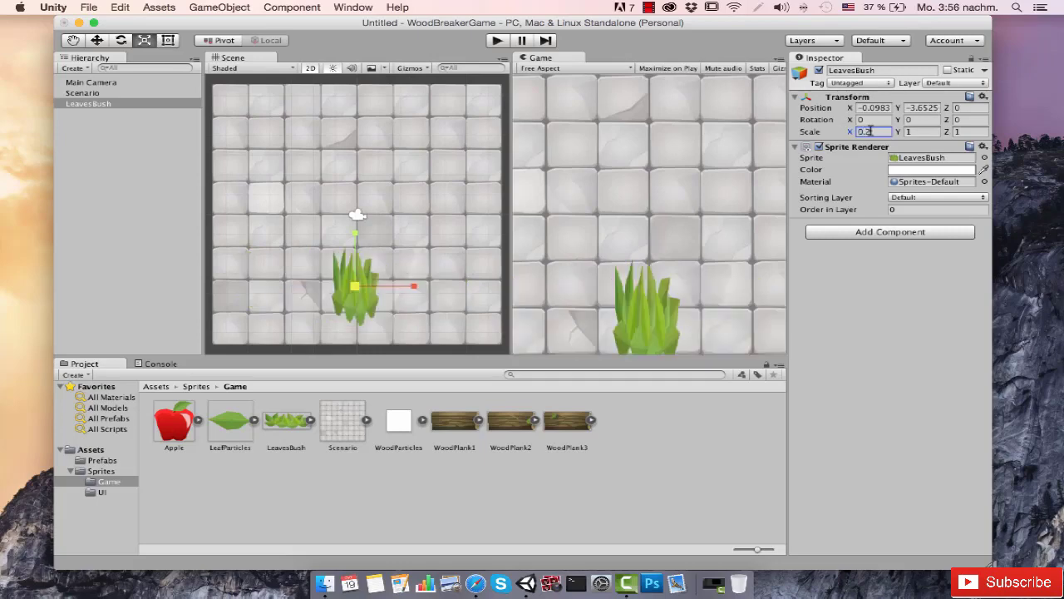
key(BackSpace)
text(1)
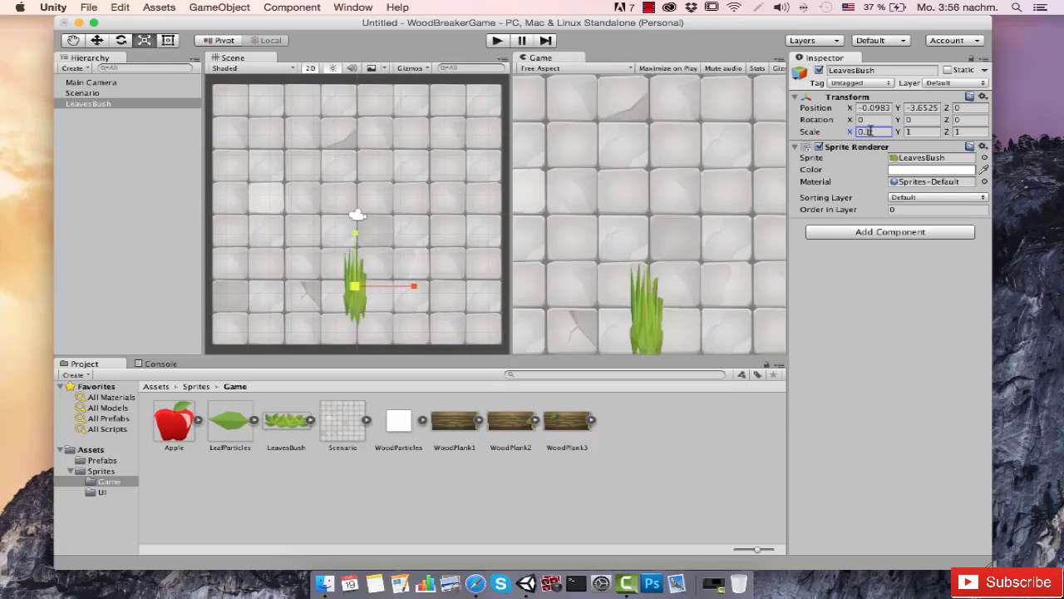
click(914, 131)
text(0.1)
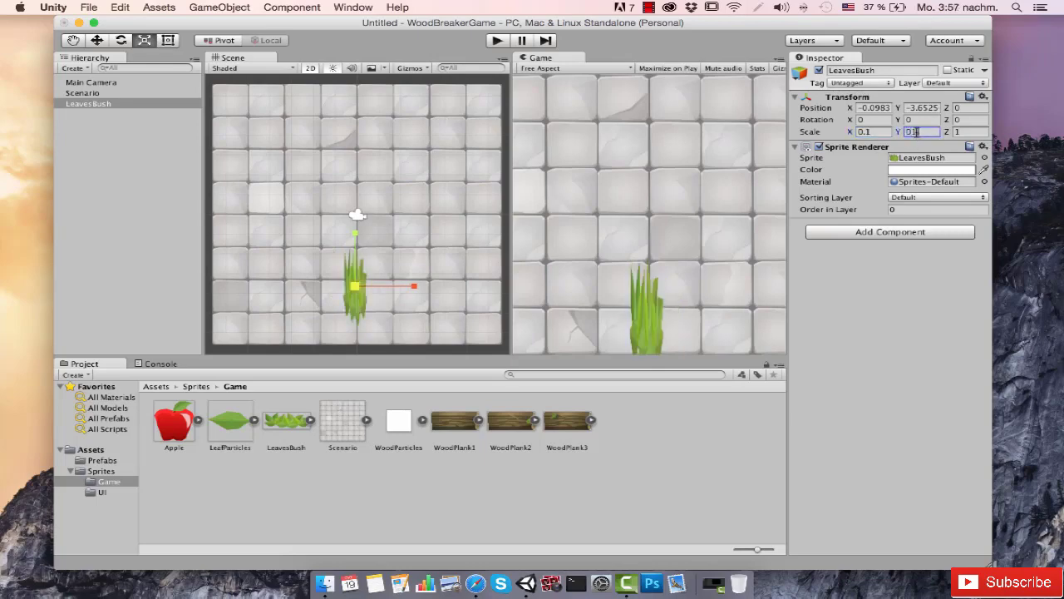
key(BackSpace)
text(.1)
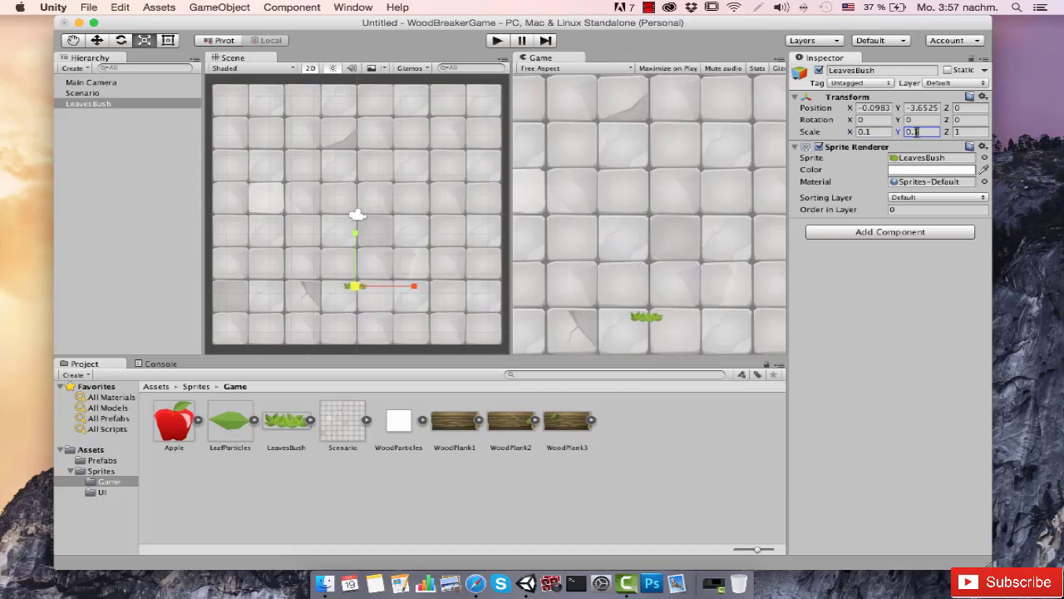
text(2)
click(868, 132)
text(0.2)
click(964, 121)
click(965, 132)
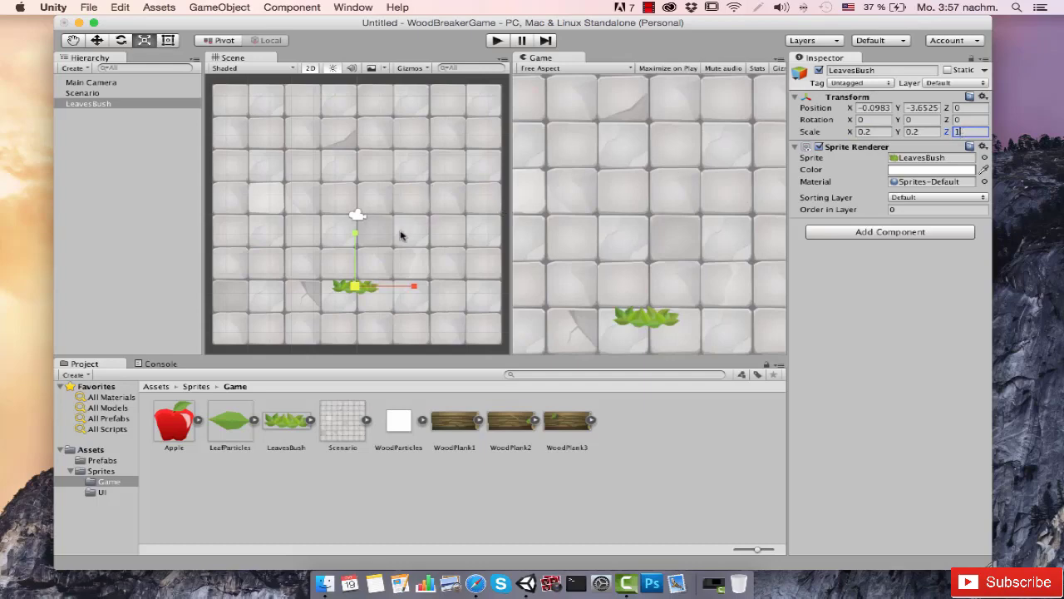
Lower the bush to the background's bottom edge and set its X position to 0
click(98, 42)
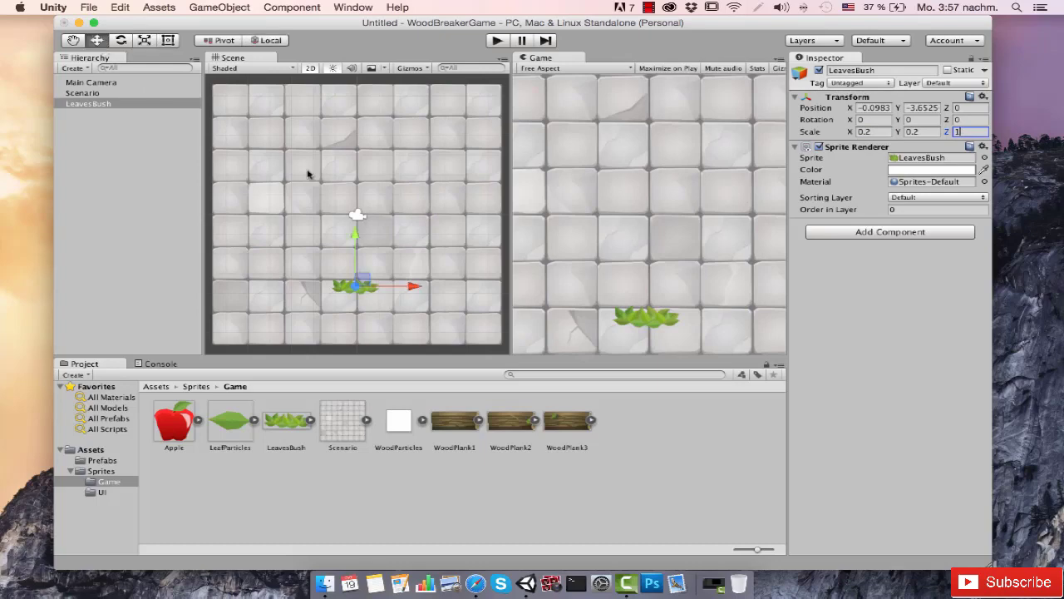
drag(354, 239, 353, 268)
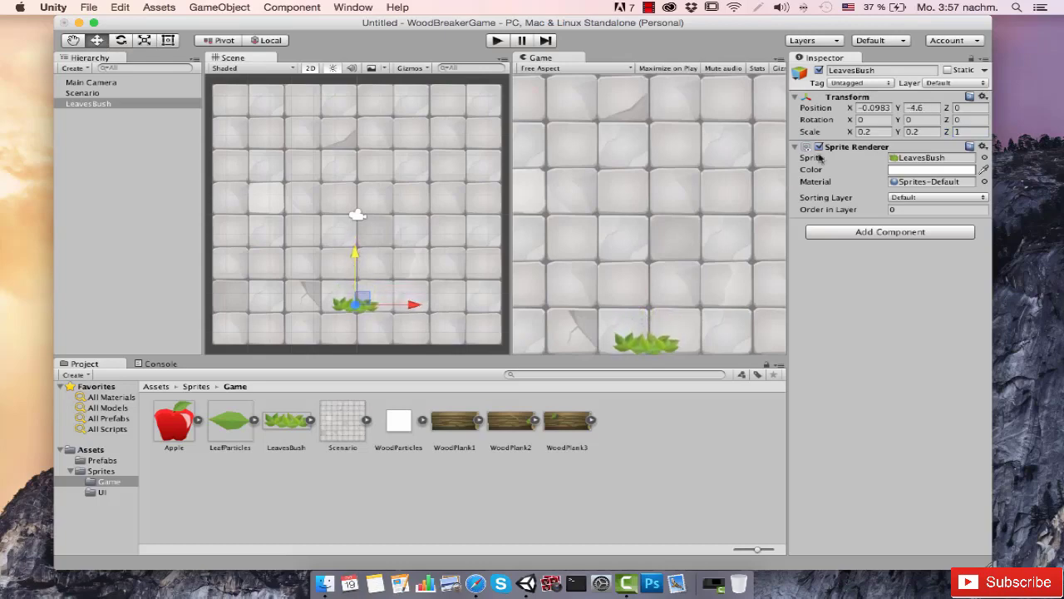
click(882, 109)
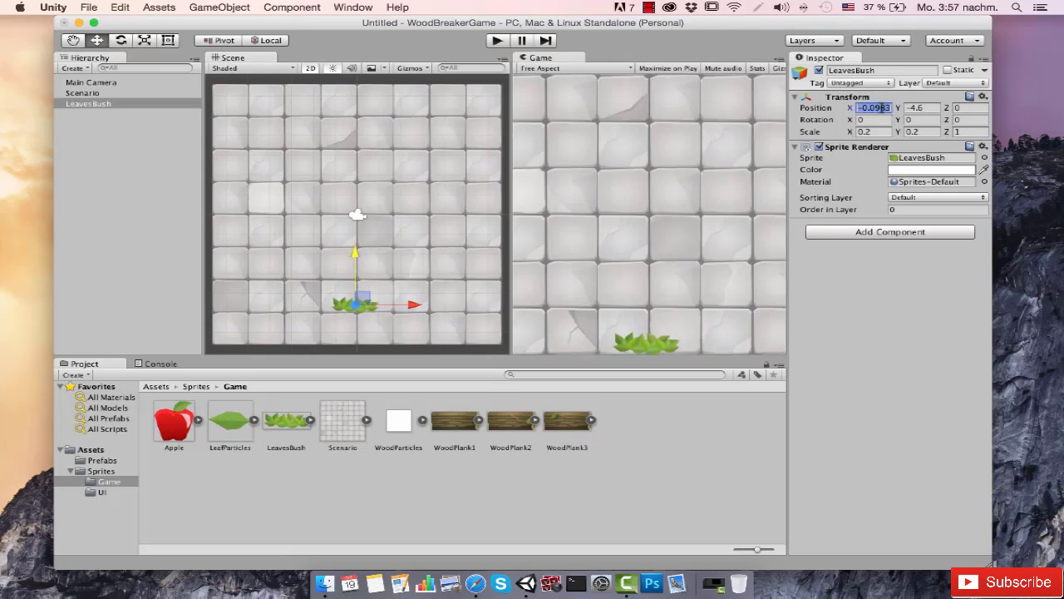
text(0)
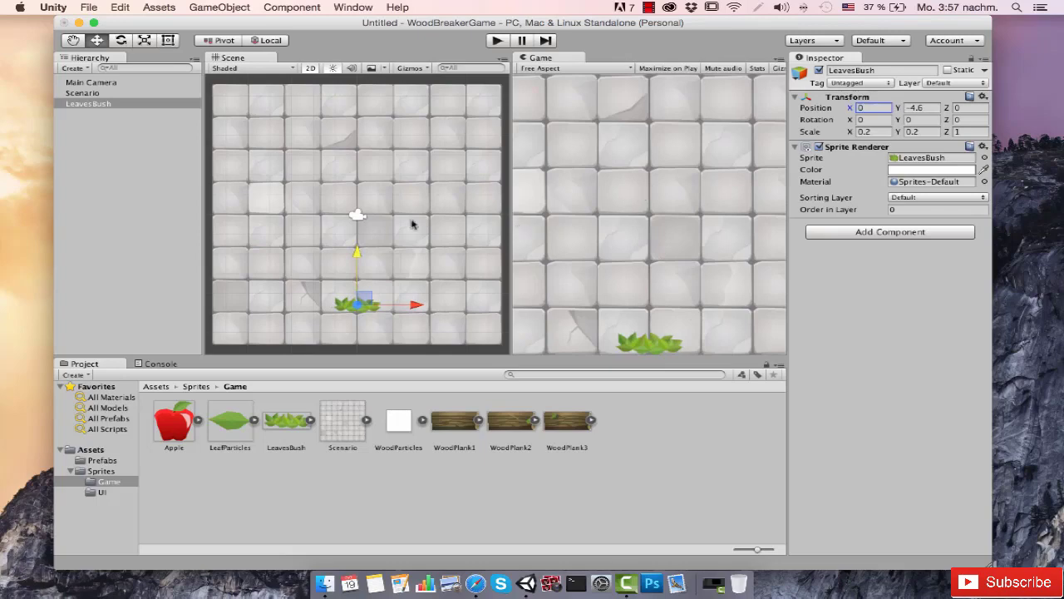
click(307, 198)
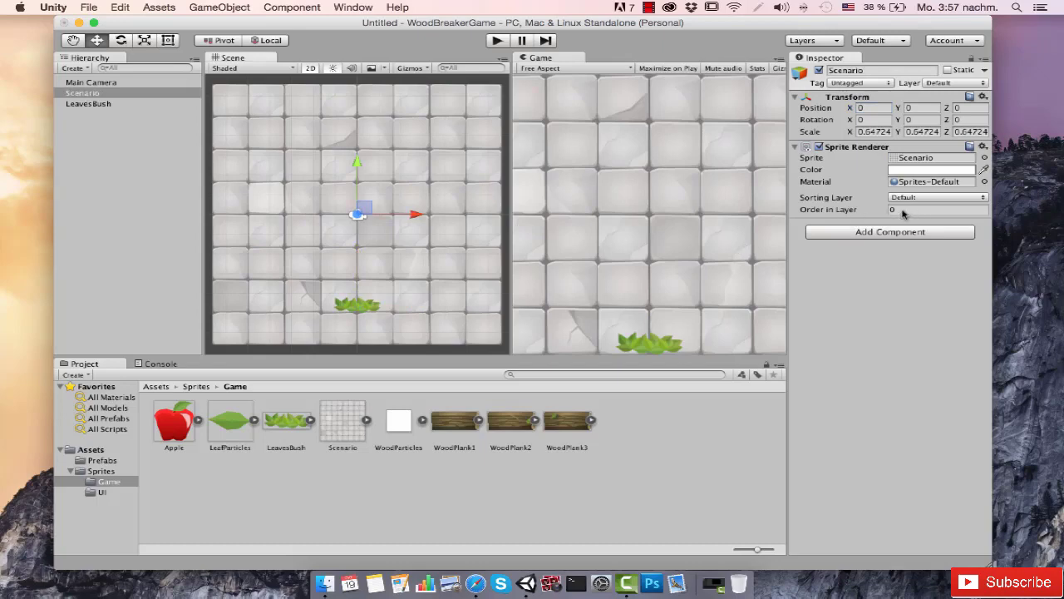
Set the LeavesBush Order in Layer to 1 and drop the Apple sprite into the scene
click(109, 108)
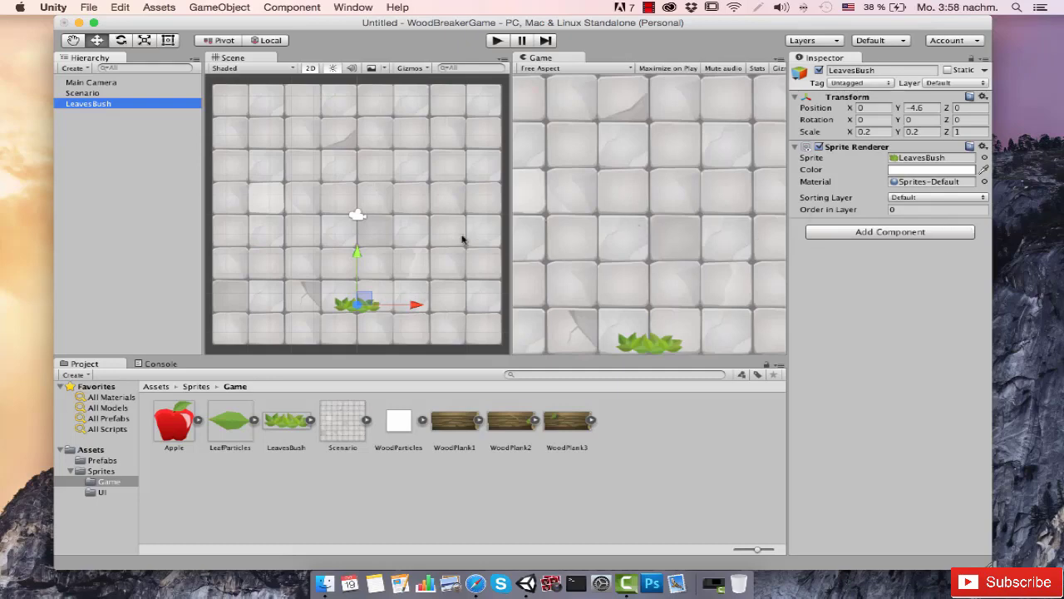
click(906, 211)
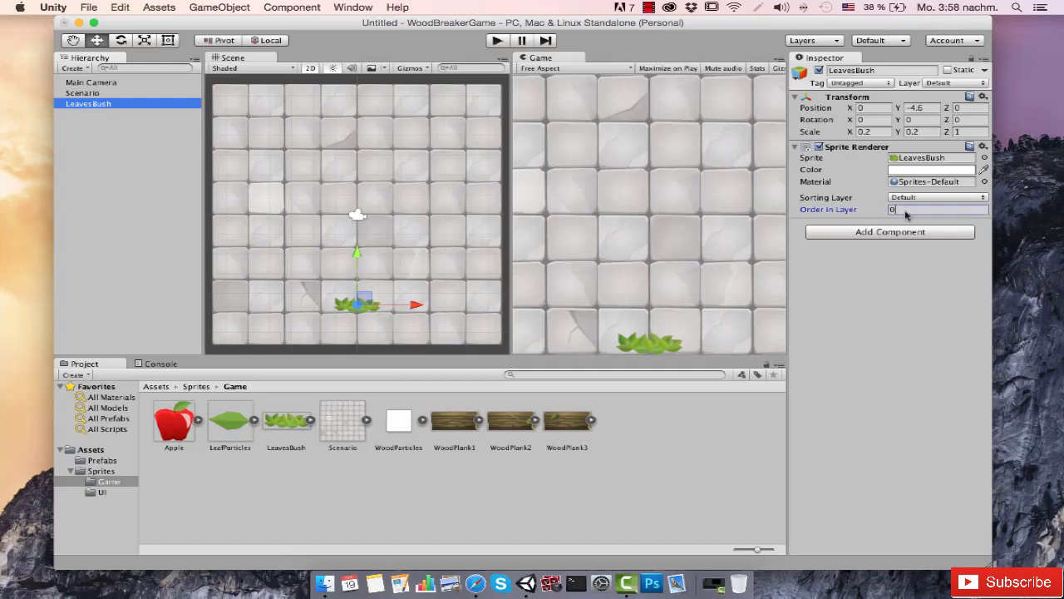
text(-1)
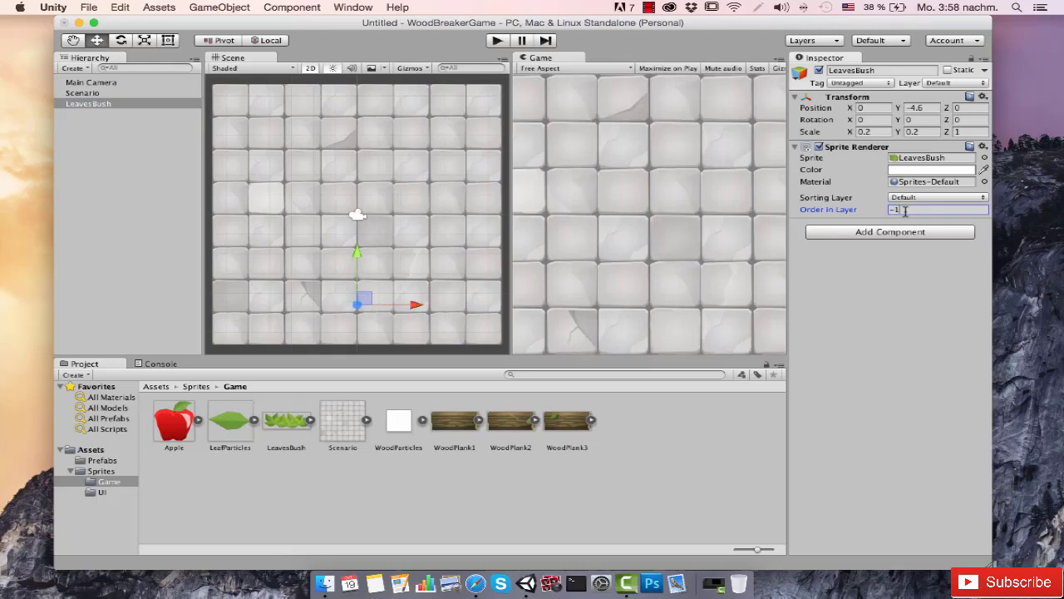
key(BackSpace)
key(BackSpace)
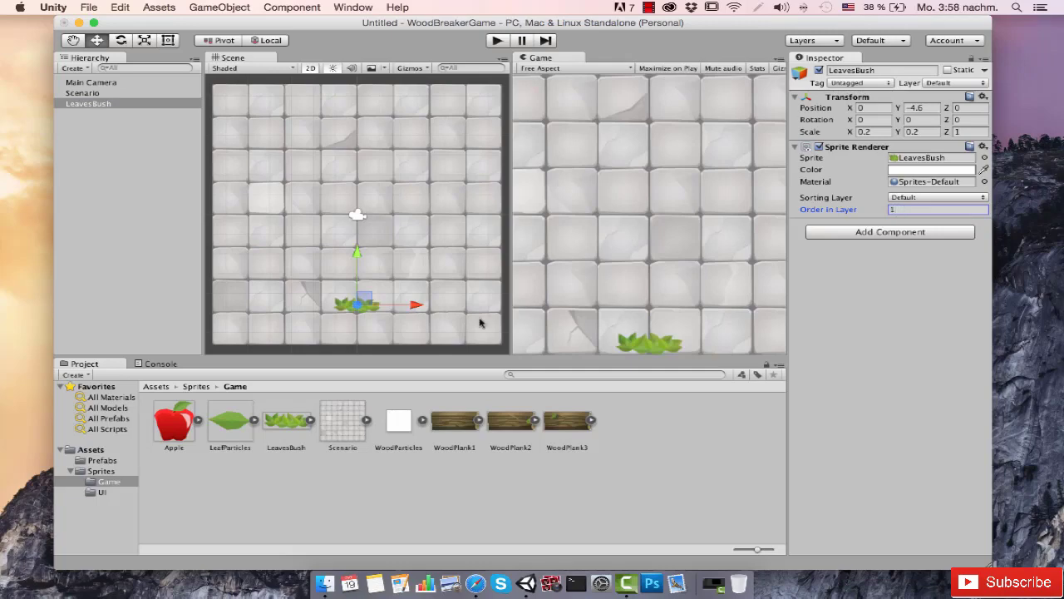
drag(172, 427, 370, 202)
Scale the apple to 0.05 on X and Y
click(865, 131)
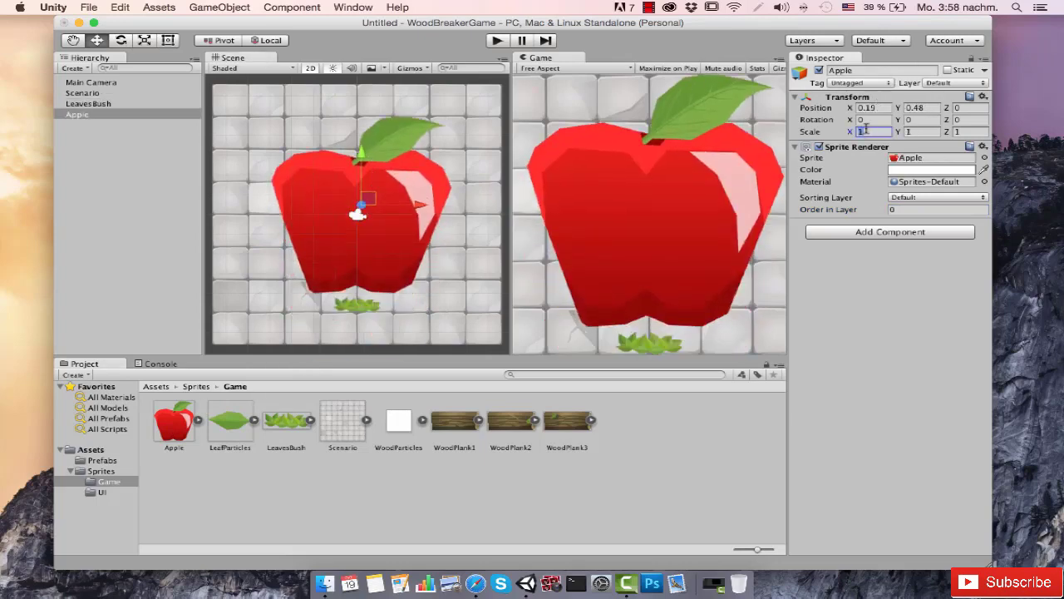
text(0.2)
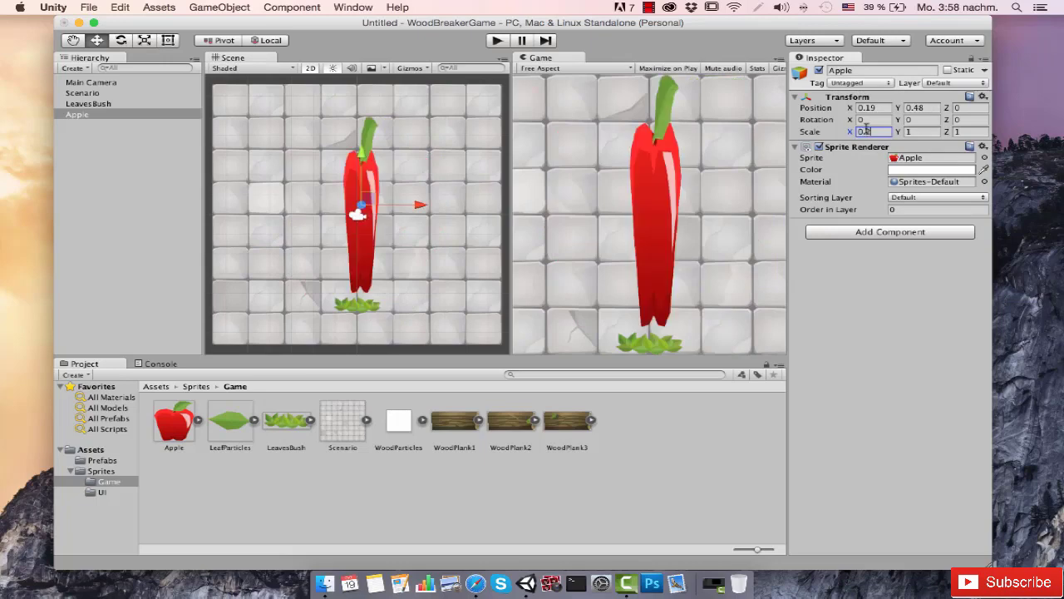
click(924, 133)
text(0.2)
key(BackSpace)
text(1)
click(866, 132)
text(0.1)
key(BackSpace)
text(05)
click(929, 131)
text(0.05)
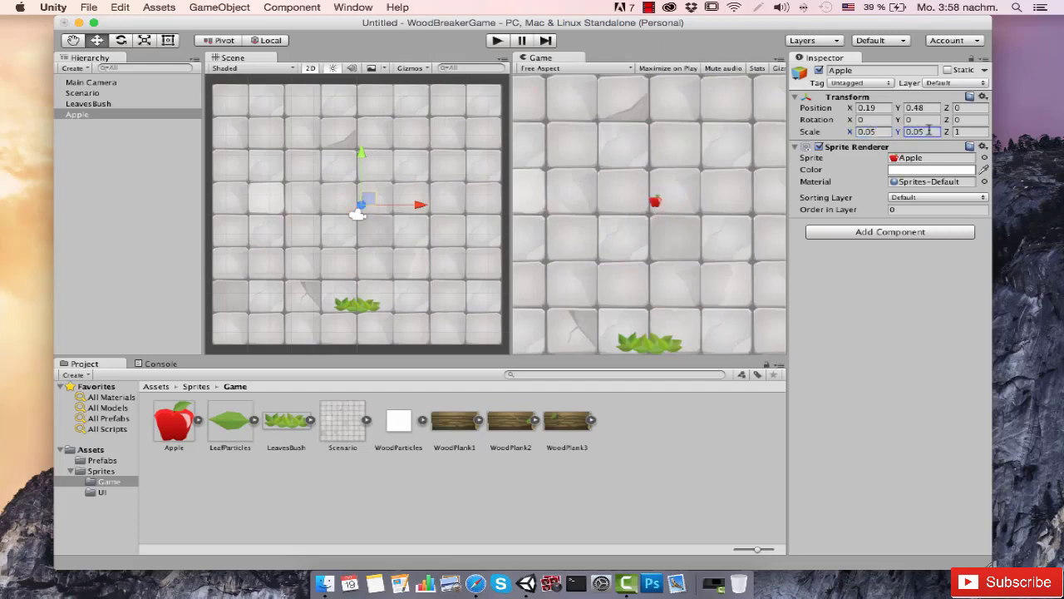
Position the apple at 0, -3.08 just above the bush with Order in Layer 1
scroll(379, 126, down, 1)
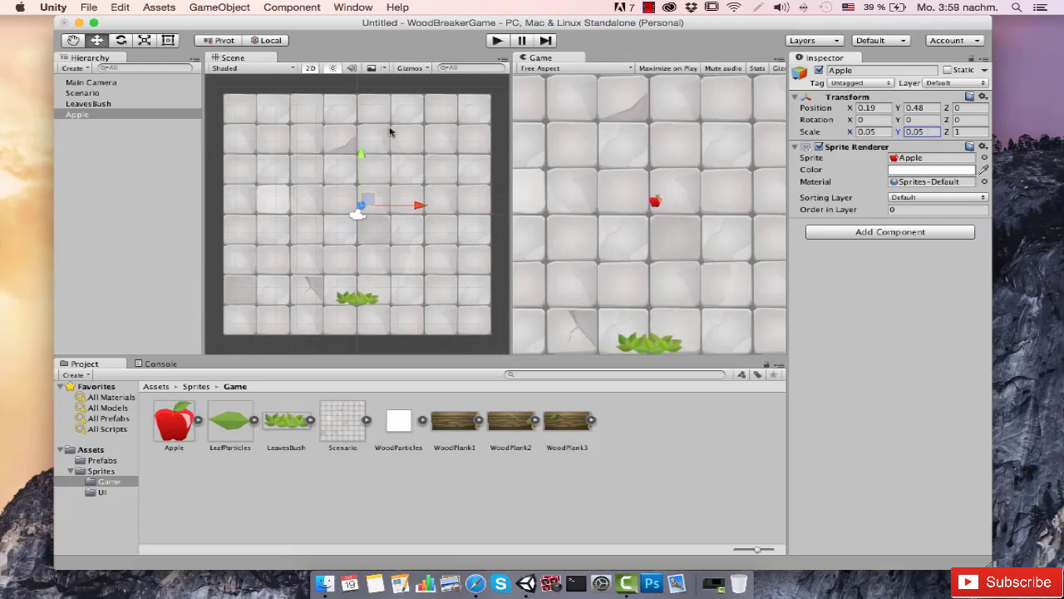
click(888, 107)
text(0)
click(922, 108)
text(0)
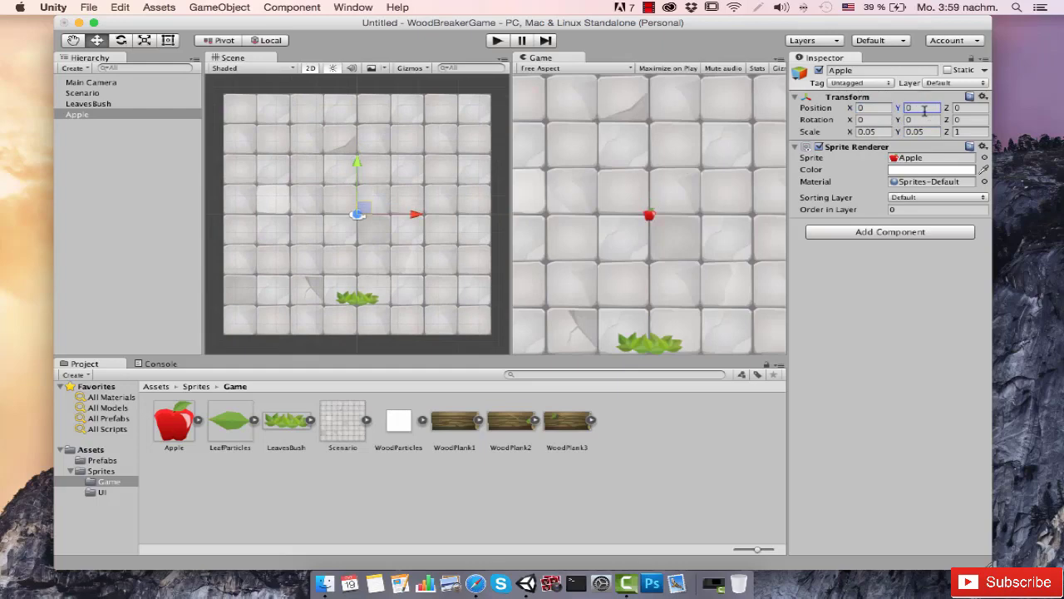
drag(358, 187, 356, 243)
click(921, 211)
text(1)
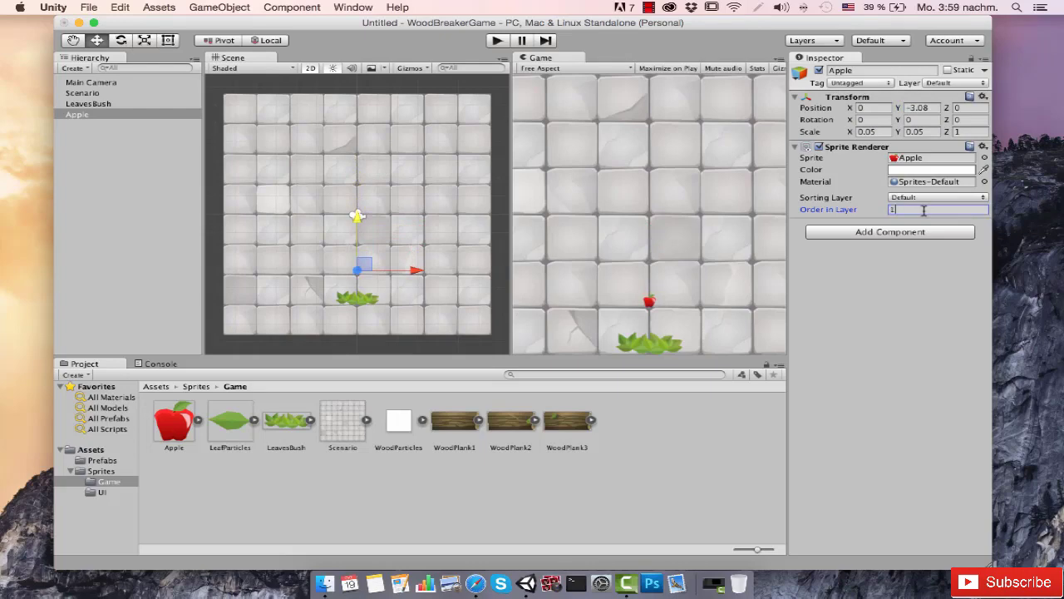